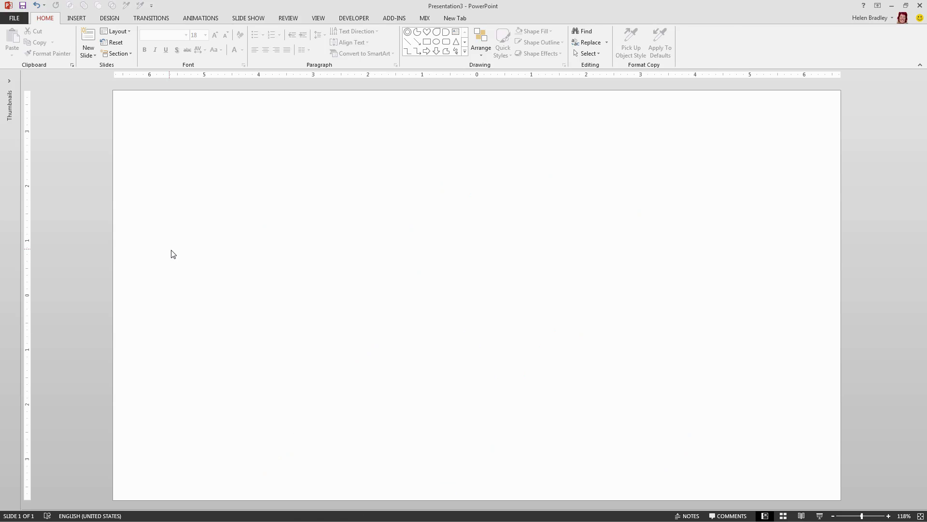
Step: Draw a rounded-rectangle body and add two leg copies aligned beneath it
{"action": "left_click", "coordinate": [446, 42]}
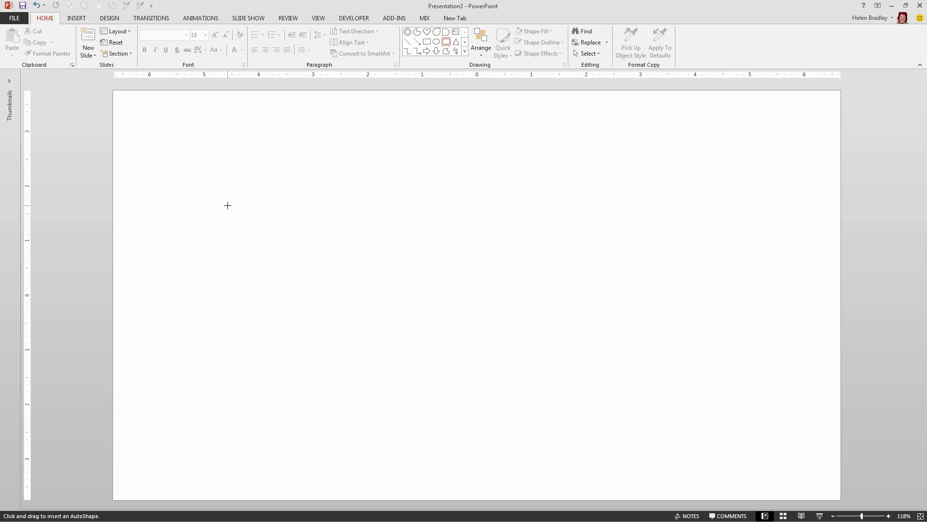
{"action": "mouse_move", "coordinate": [228, 205]}
{"action": "left_mouse_down"}
{"action": "mouse_move", "coordinate": [258, 273]}
{"action": "mouse_move", "coordinate": [215, 357]}
{"action": "mouse_move", "coordinate": [227, 344]}
{"action": "mouse_move", "coordinate": [214, 349]}
{"action": "mouse_move", "coordinate": [230, 307]}
{"action": "mouse_move", "coordinate": [240, 320]}
{"action": "mouse_move", "coordinate": [251, 317]}
{"action": "left_mouse_up"}
{"action": "left_click", "coordinate": [297, 346]}
{"action": "left_click", "coordinate": [254, 313]}
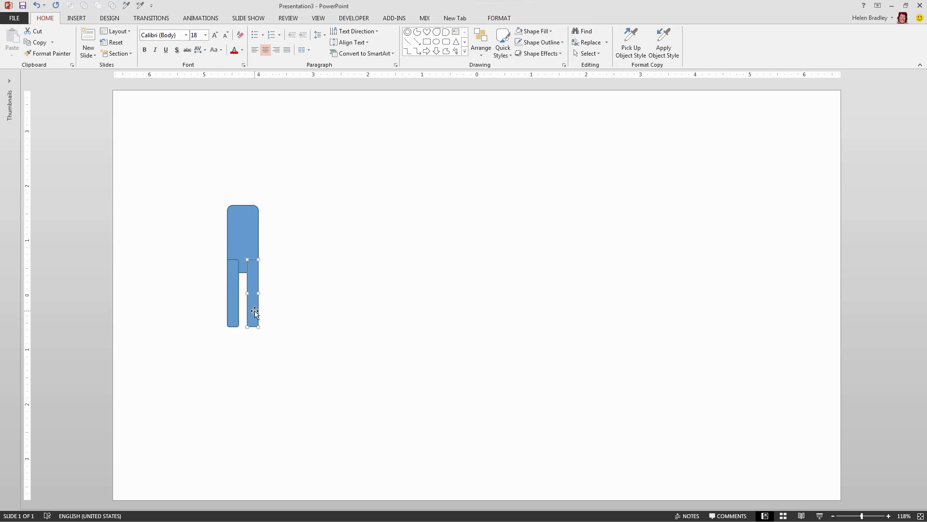
{"action": "left_click", "coordinate": [233, 245]}
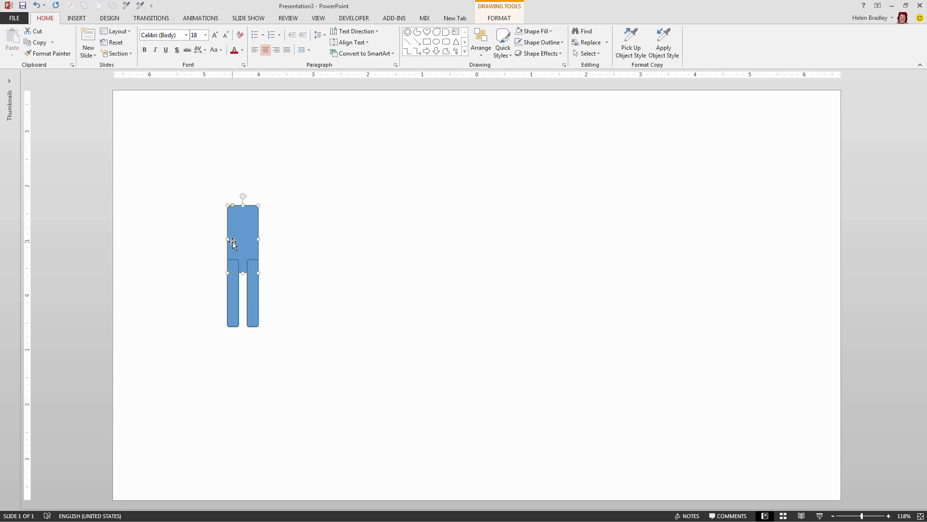
{"action": "left_click_drag", "start_coordinate": [227, 238], "coordinate": [231, 238]}
{"action": "left_click_drag", "start_coordinate": [236, 309], "coordinate": [239, 309]}
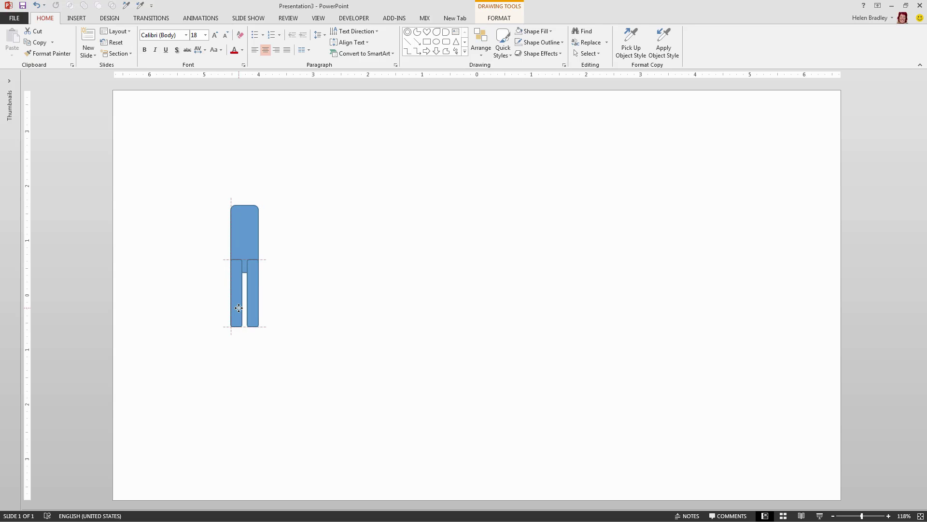
{"action": "left_click", "coordinate": [275, 332]}
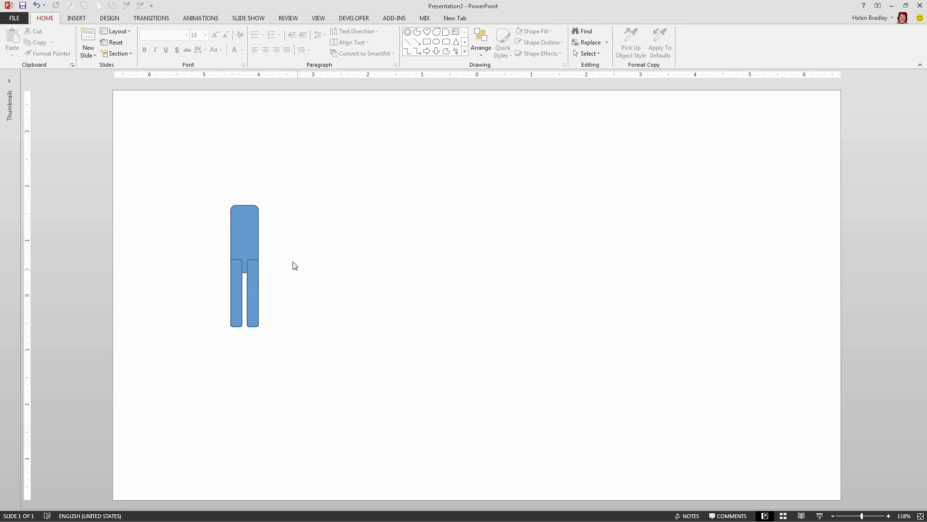
Step: Duplicate a leg into left and right arms beside the body, then select all parts
{"action": "mouse_move", "coordinate": [232, 300]}
{"action": "left_mouse_down"}
{"action": "mouse_move", "coordinate": [212, 245]}
{"action": "mouse_move", "coordinate": [220, 242]}
{"action": "left_mouse_up"}
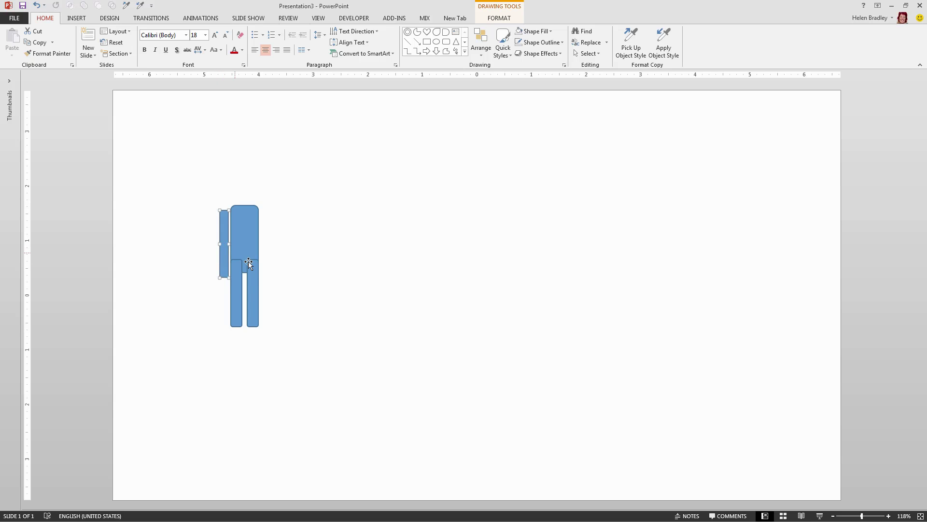
{"action": "left_click", "coordinate": [290, 289]}
{"action": "left_click", "coordinate": [224, 265]}
{"action": "left_click_drag", "start_coordinate": [224, 265], "coordinate": [265, 268]}
{"action": "left_click", "coordinate": [334, 311]}
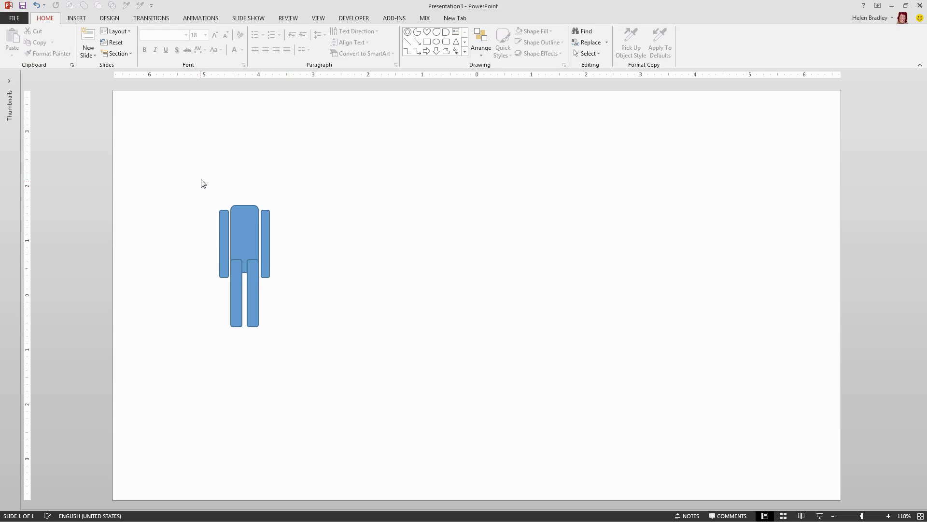
{"action": "mouse_move", "coordinate": [201, 179]}
{"action": "left_mouse_down"}
{"action": "mouse_move", "coordinate": [285, 333]}
{"action": "mouse_move", "coordinate": [300, 385]}
{"action": "left_mouse_up"}
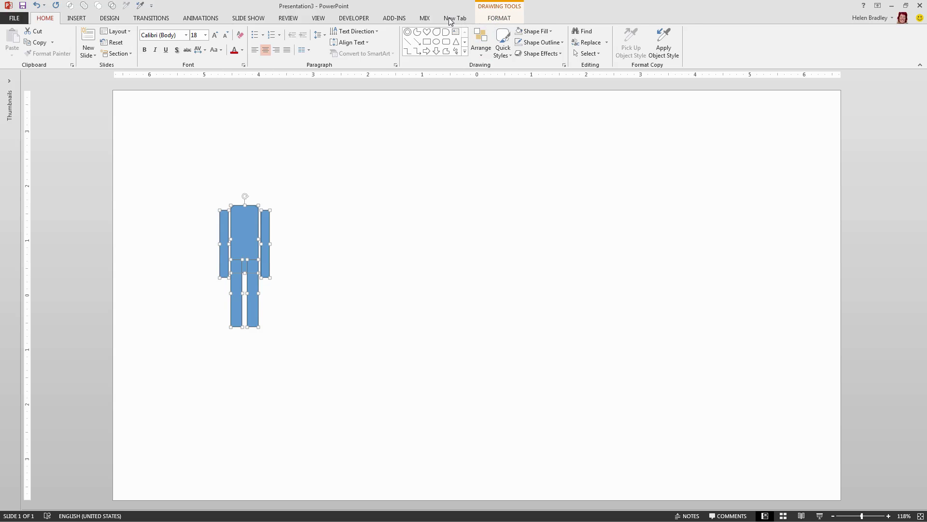
Step: Set Shape Outline to No Outline for all the figure's rectangles
{"action": "left_click", "coordinate": [499, 18]}
{"action": "left_click", "coordinate": [353, 42]}
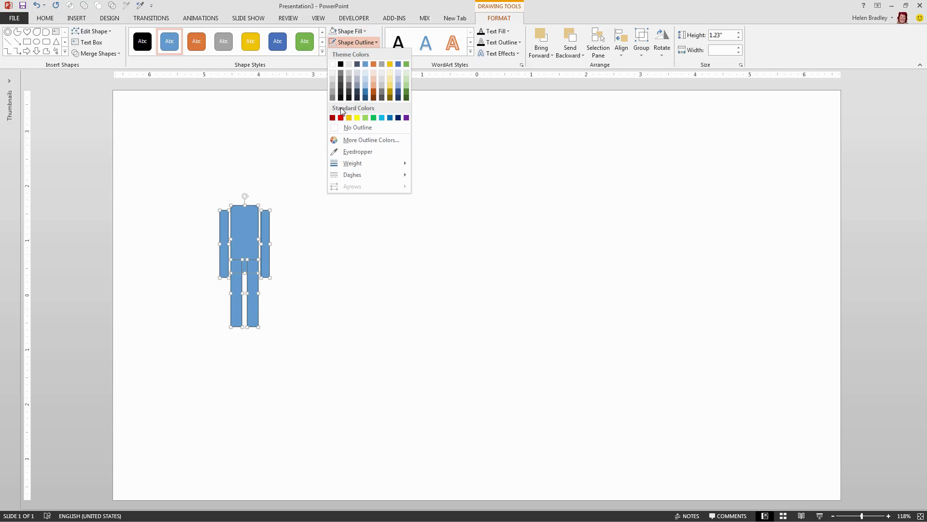
{"action": "left_click", "coordinate": [344, 126]}
{"action": "left_click", "coordinate": [317, 346]}
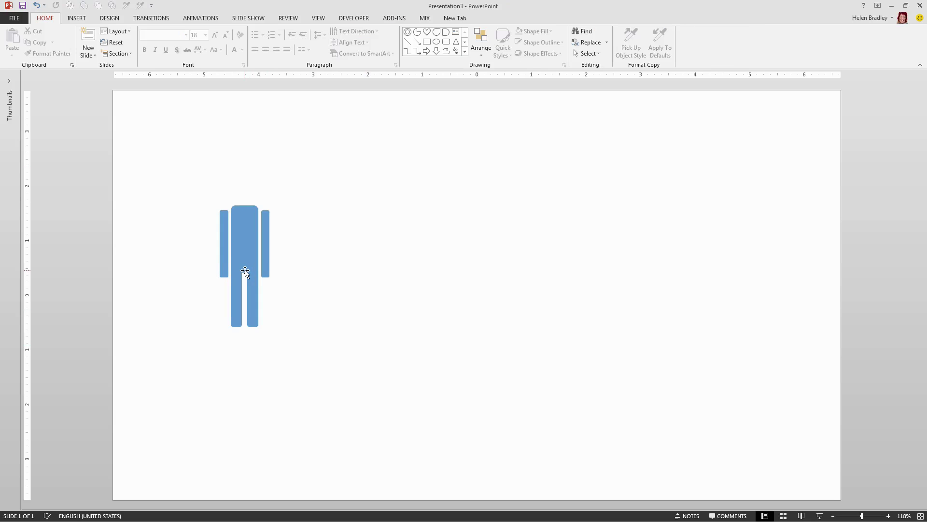
Step: Nudge the right arm left so it sits snugly against the body
{"action": "left_click", "coordinate": [225, 263]}
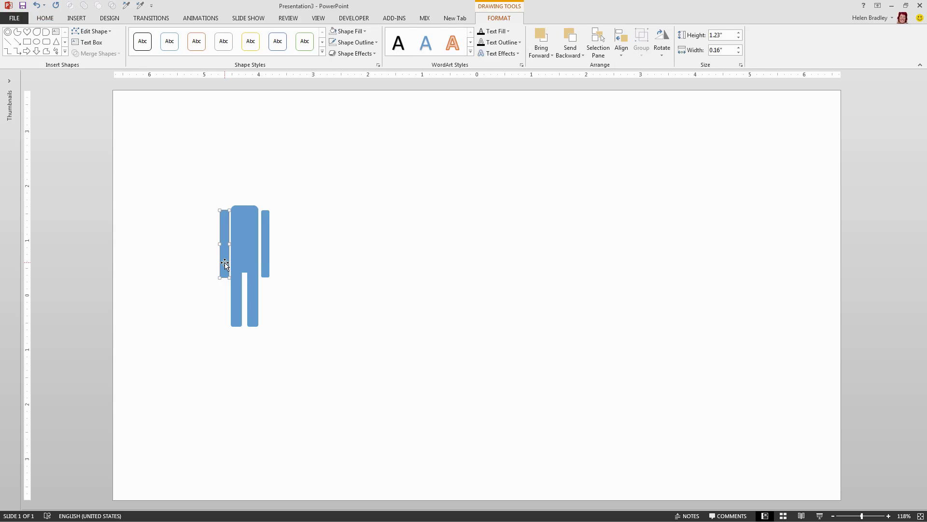
{"action": "left_click", "coordinate": [265, 261]}
{"action": "key", "text": "ctrl+Left"}
{"action": "key", "text": "ctrl+Left"}
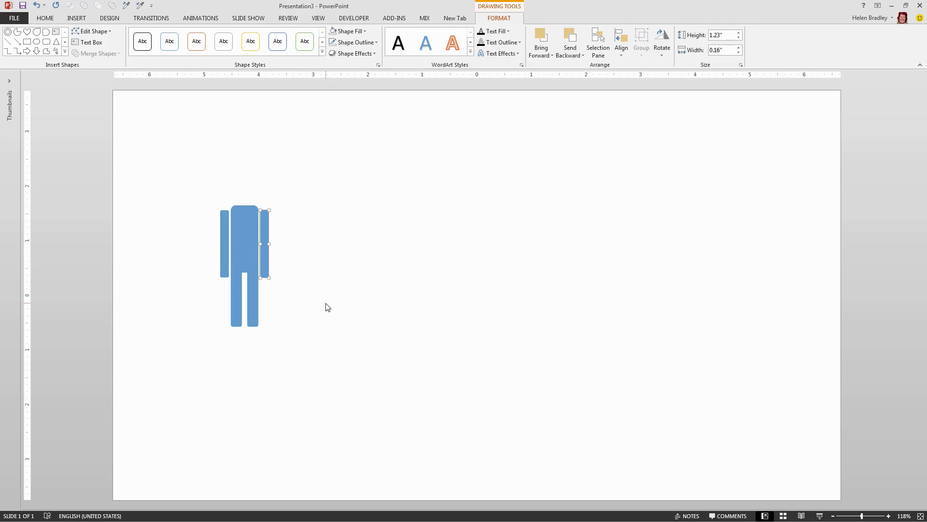
{"action": "left_click", "coordinate": [268, 302]}
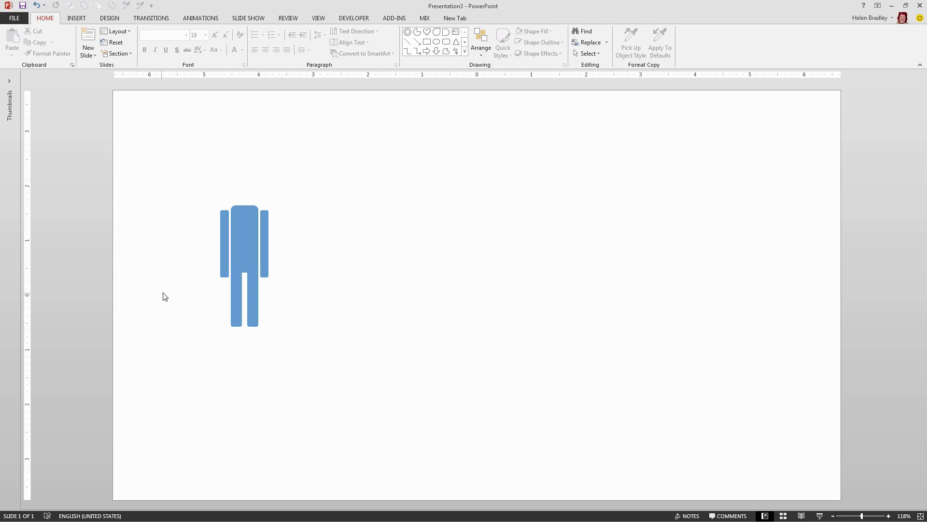
Step: Zoom in and draw an outline-free circle at the bottom of the left leg
{"action": "left_click", "coordinate": [864, 516]}
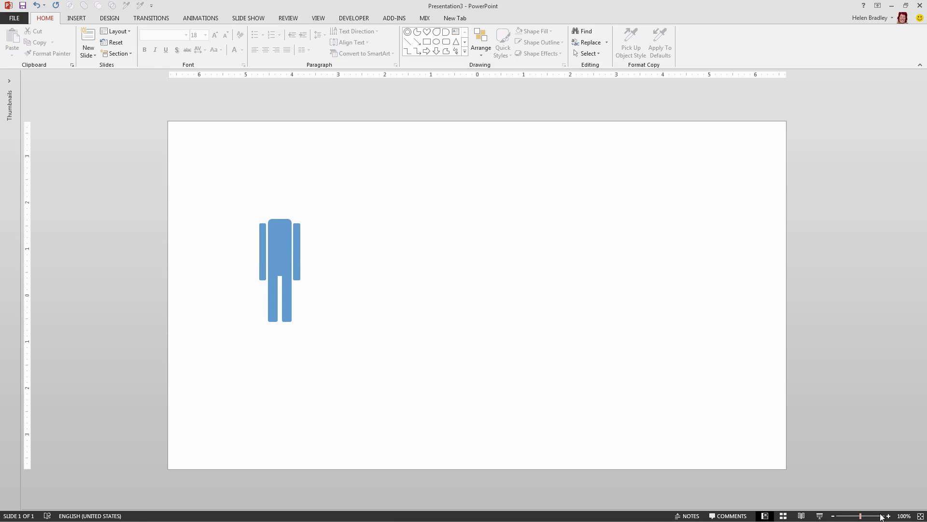
{"action": "left_click", "coordinate": [882, 517]}
{"action": "left_click_drag", "start_coordinate": [644, 504], "coordinate": [317, 505]}
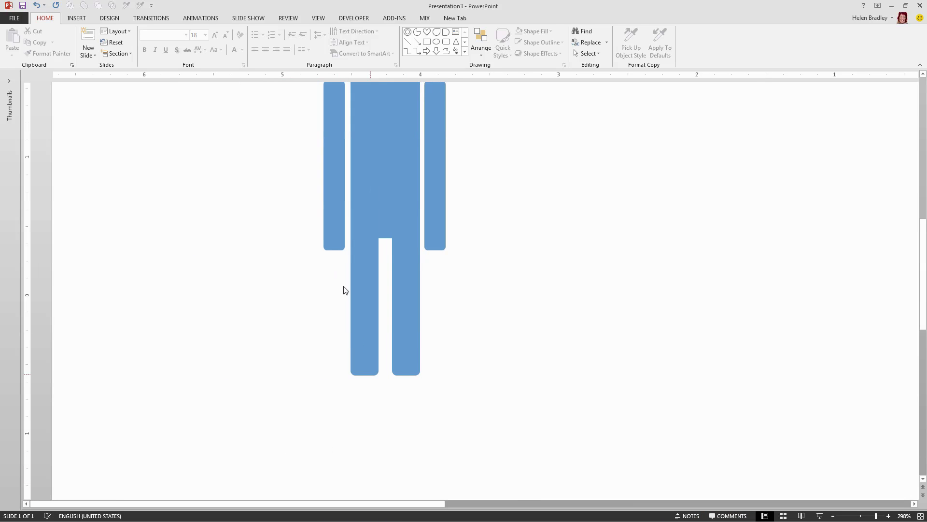
{"action": "left_click", "coordinate": [435, 43]}
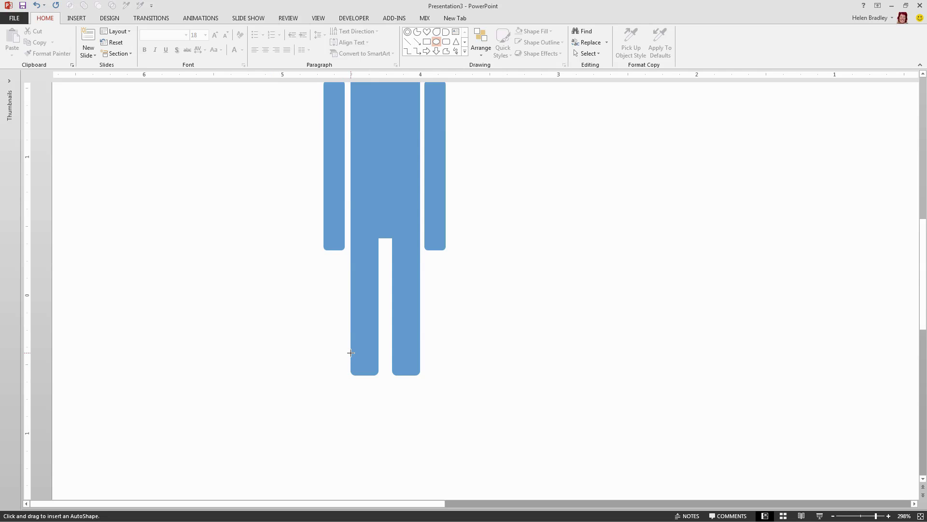
{"action": "left_click_drag", "start_coordinate": [349, 353], "coordinate": [354, 379]}
{"action": "left_click", "coordinate": [381, 414]}
{"action": "left_click", "coordinate": [362, 377]}
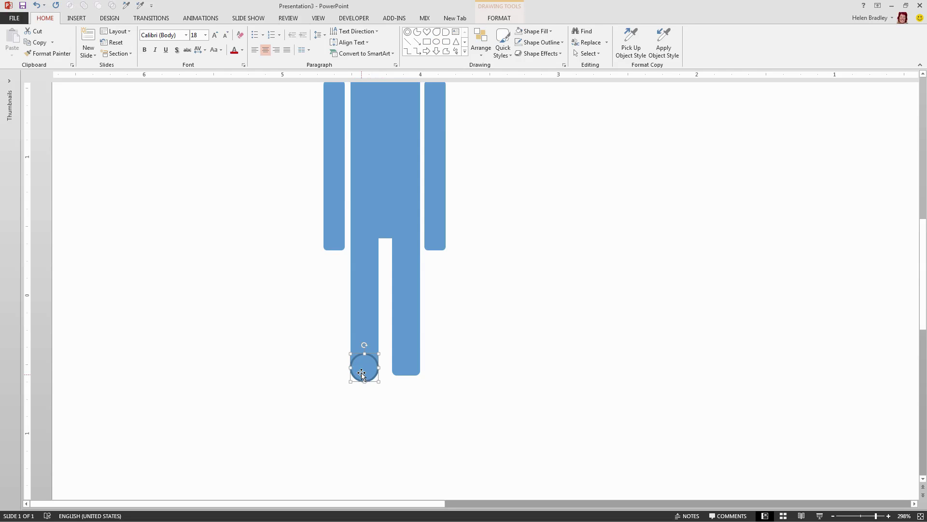
{"action": "left_click", "coordinate": [496, 21]}
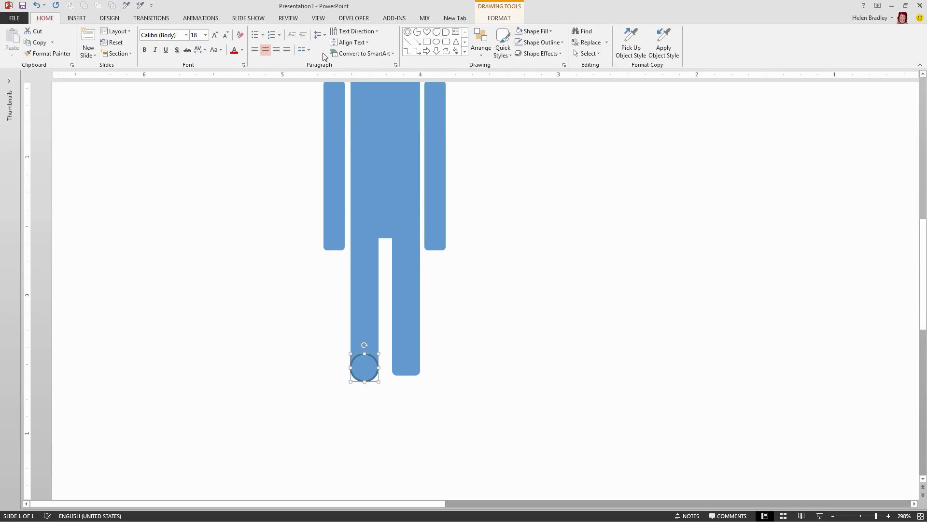
{"action": "left_click", "coordinate": [356, 42]}
{"action": "left_click", "coordinate": [357, 127]}
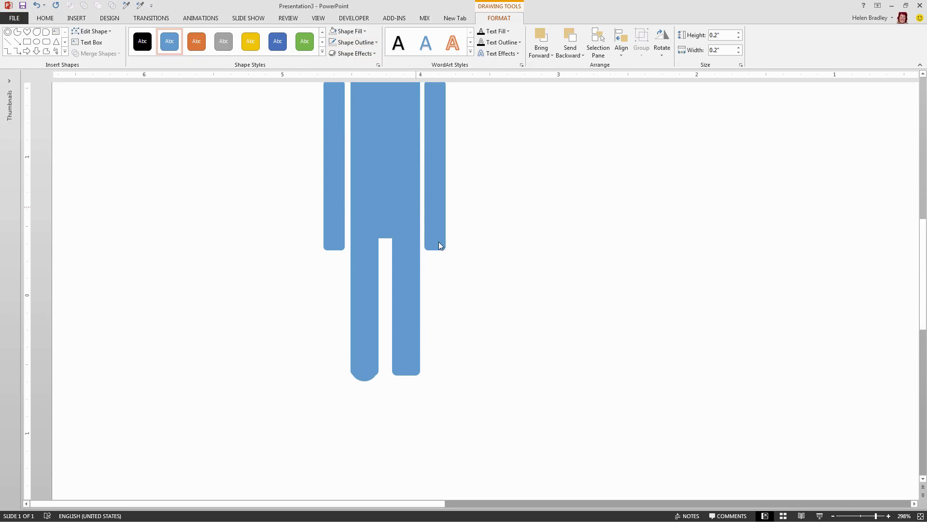
Step: Align the foot circle with the left leg's bottom and add a matching right foot
{"action": "left_click", "coordinate": [451, 432]}
{"action": "left_click", "coordinate": [364, 374]}
{"action": "double_click", "coordinate": [384, 367]}
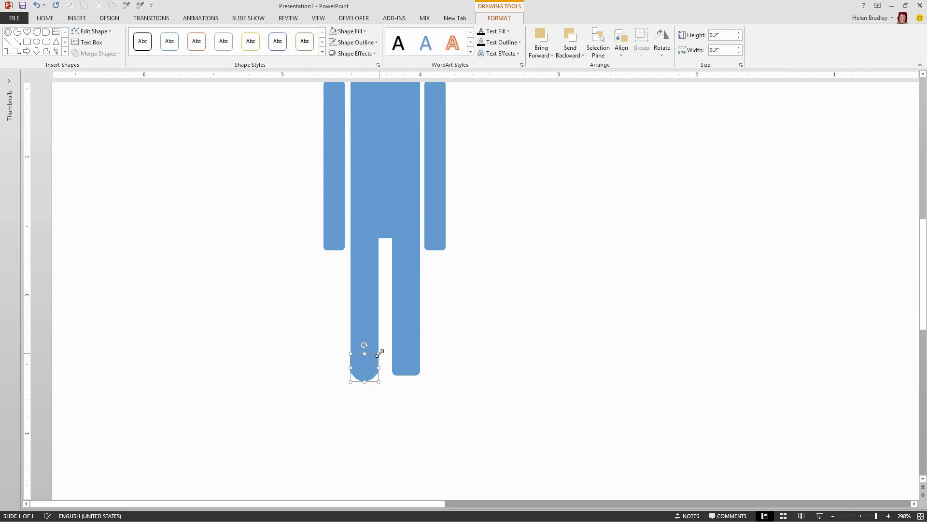
{"action": "mouse_move", "coordinate": [379, 352]}
{"action": "left_mouse_down"}
{"action": "mouse_move", "coordinate": [363, 378]}
{"action": "mouse_move", "coordinate": [381, 362]}
{"action": "mouse_move", "coordinate": [407, 377]}
{"action": "left_mouse_up"}
{"action": "left_click", "coordinate": [358, 403]}
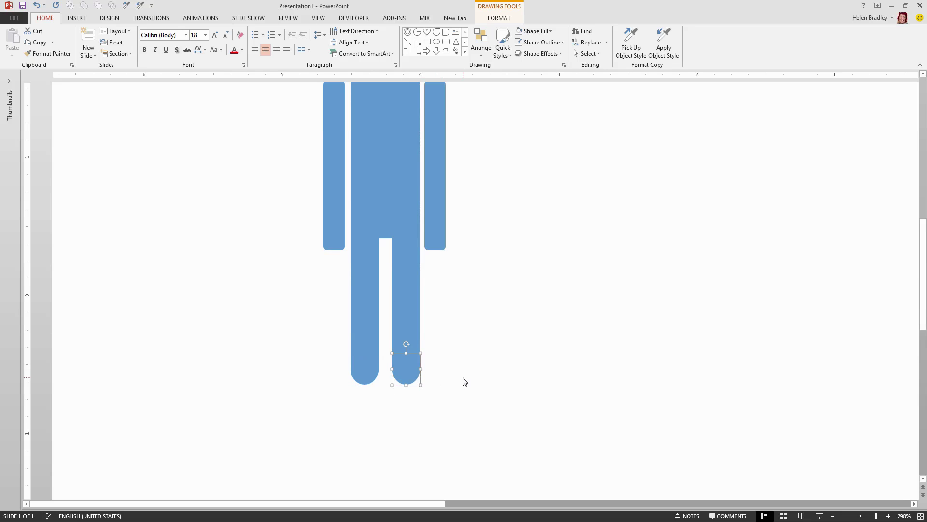
{"action": "left_click", "coordinate": [439, 425]}
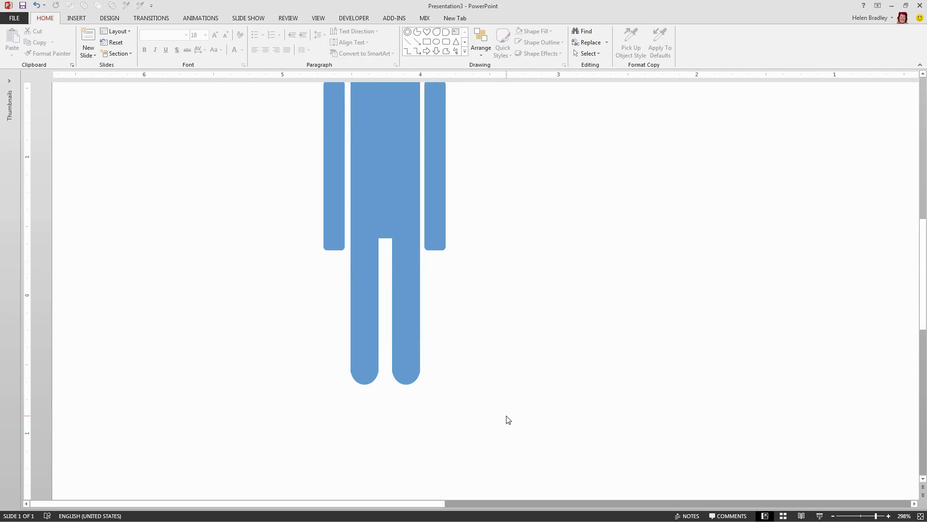
{"action": "scroll", "coordinate": [507, 420], "scroll_direction": "up", "scroll_amount": 2}
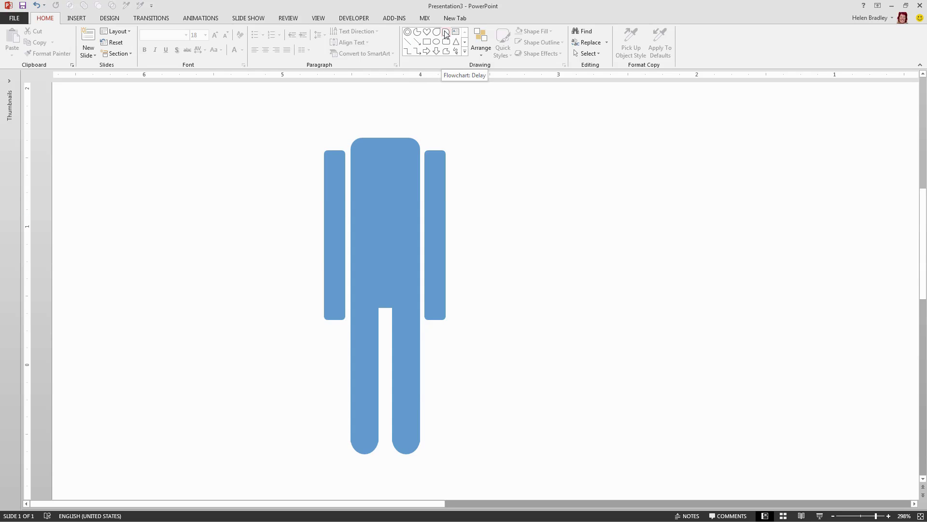
Step: Draw a D shape and rotate it into a dome beside the figure's top
{"action": "left_click", "coordinate": [464, 51]}
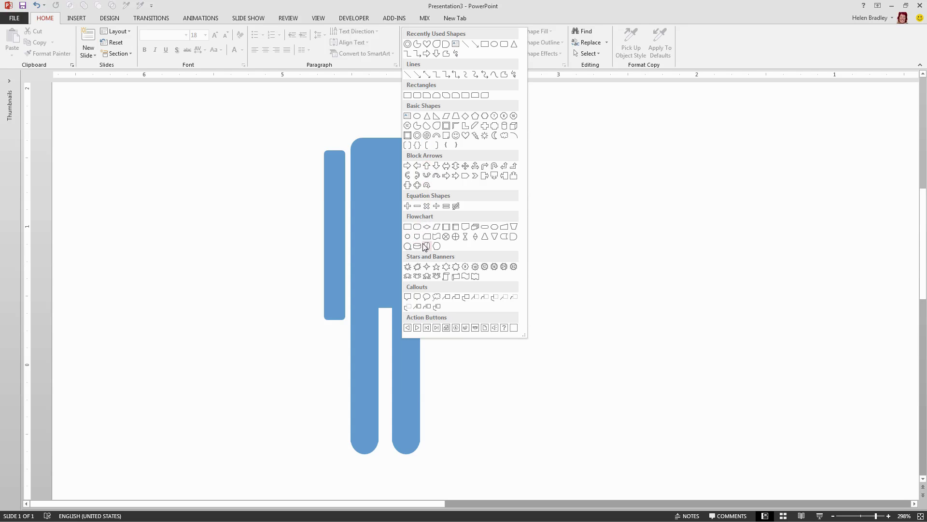
{"action": "left_click", "coordinate": [513, 237]}
{"action": "mouse_move", "coordinate": [189, 230]}
{"action": "left_mouse_down"}
{"action": "mouse_move", "coordinate": [248, 251]}
{"action": "mouse_move", "coordinate": [248, 308]}
{"action": "left_mouse_up"}
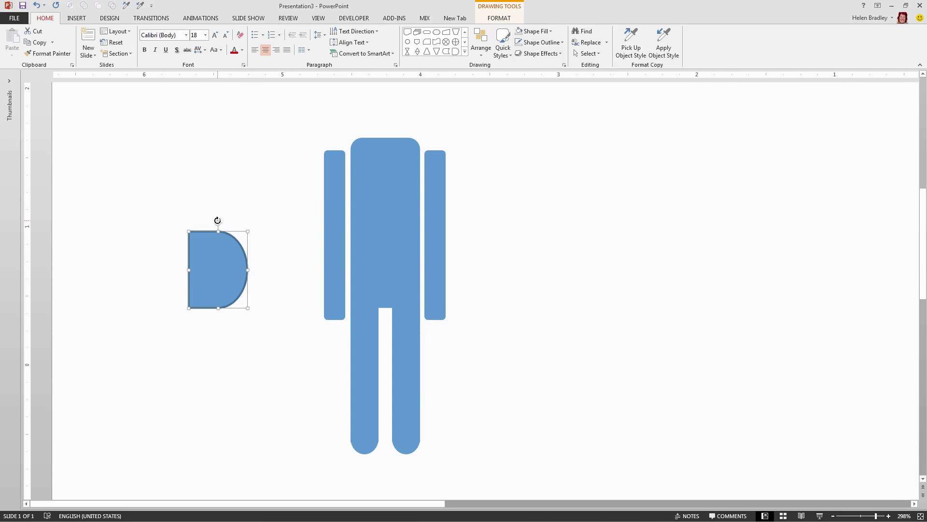
{"action": "left_click_drag", "start_coordinate": [218, 221], "coordinate": [140, 256]}
{"action": "left_click_drag", "start_coordinate": [211, 267], "coordinate": [274, 155]}
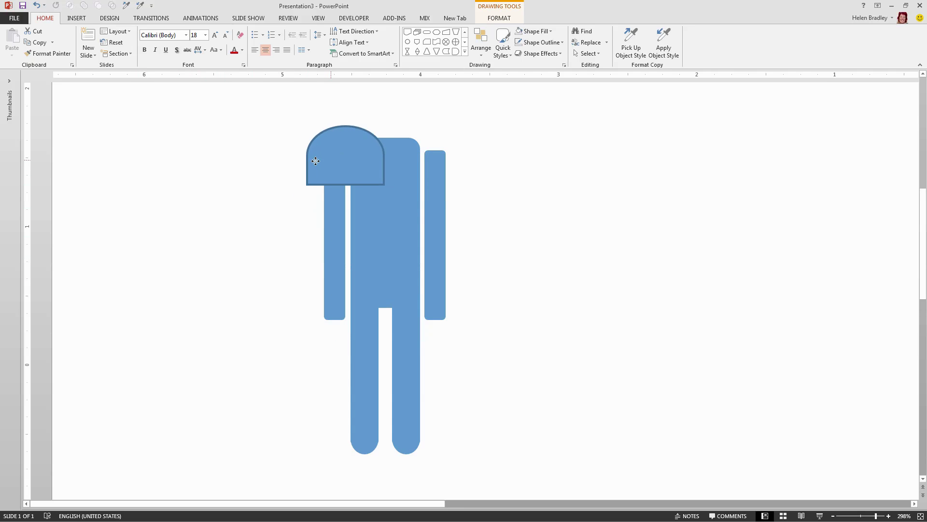
Step: Remove the dome's outline and fit it over the torso, spanning both arms
{"action": "left_click", "coordinate": [500, 20]}
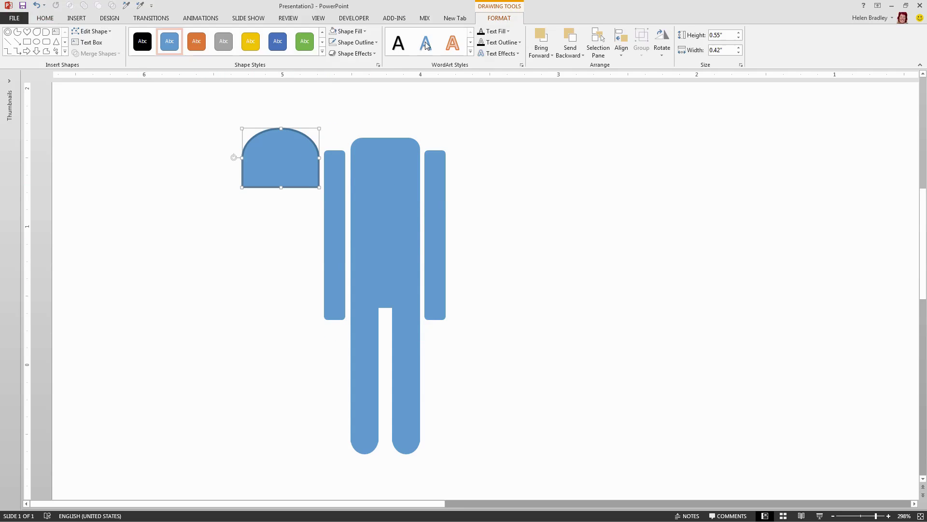
{"action": "left_click", "coordinate": [363, 44]}
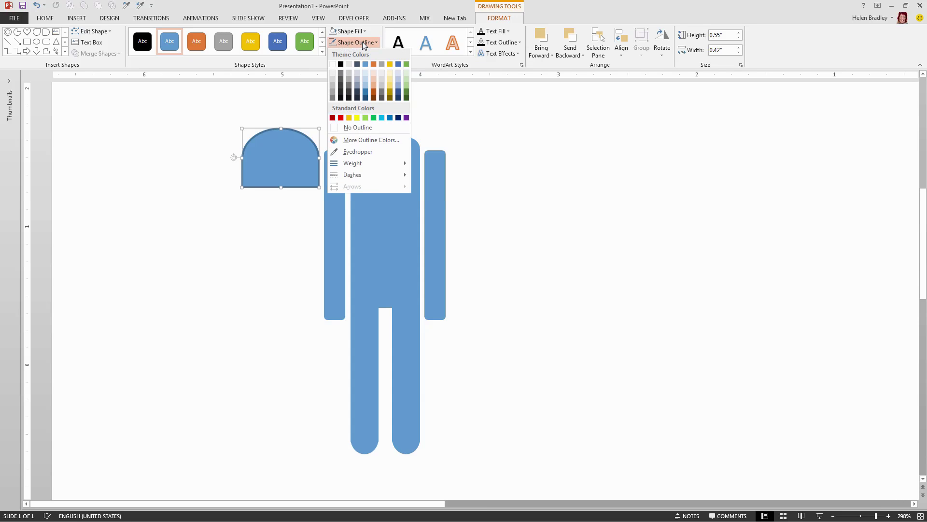
{"action": "left_click", "coordinate": [353, 126]}
{"action": "left_click_drag", "start_coordinate": [289, 154], "coordinate": [367, 150]}
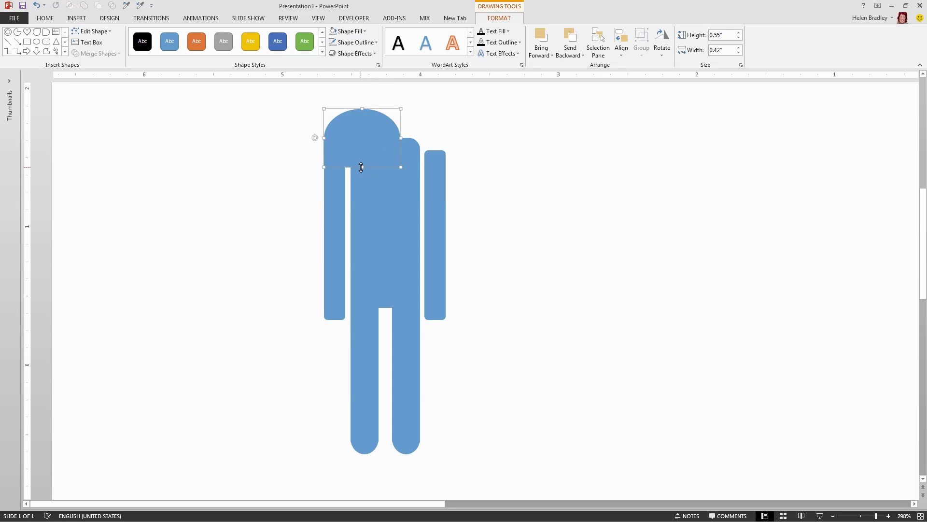
{"action": "left_click_drag", "start_coordinate": [362, 109], "coordinate": [444, 157]}
{"action": "left_click", "coordinate": [462, 230]}
{"action": "scroll", "coordinate": [494, 216], "scroll_direction": "up", "scroll_amount": 1}
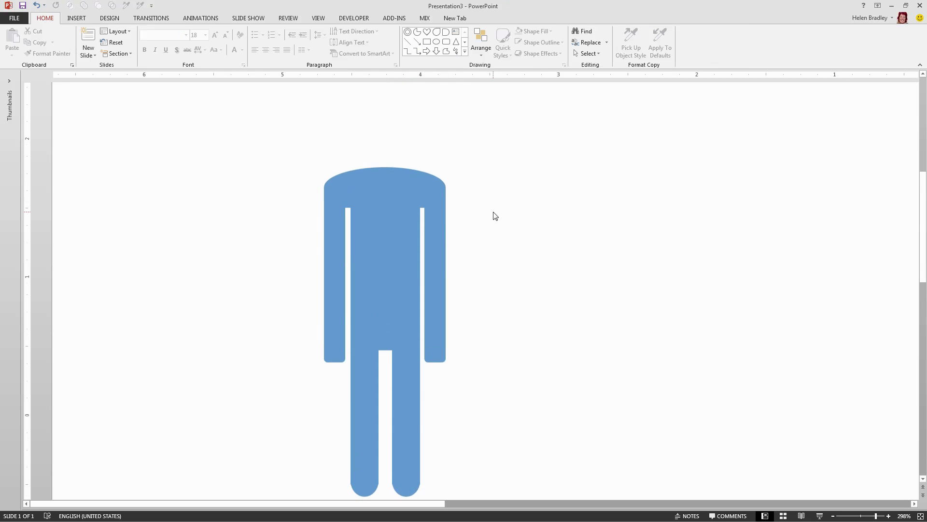
Step: Draw an outline-free blue circle on the shoulders and duplicate it to its right
{"action": "left_click", "coordinate": [436, 42]}
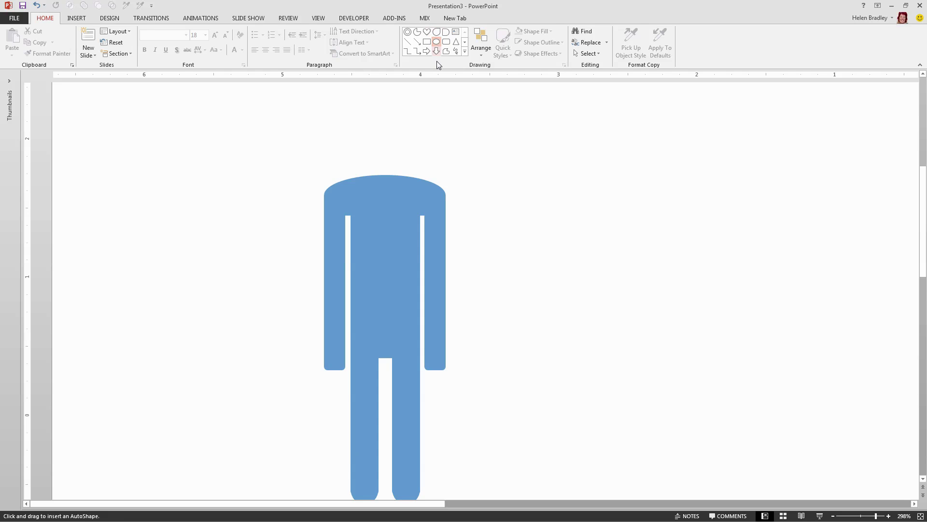
{"action": "left_click_drag", "start_coordinate": [247, 127], "coordinate": [309, 201]}
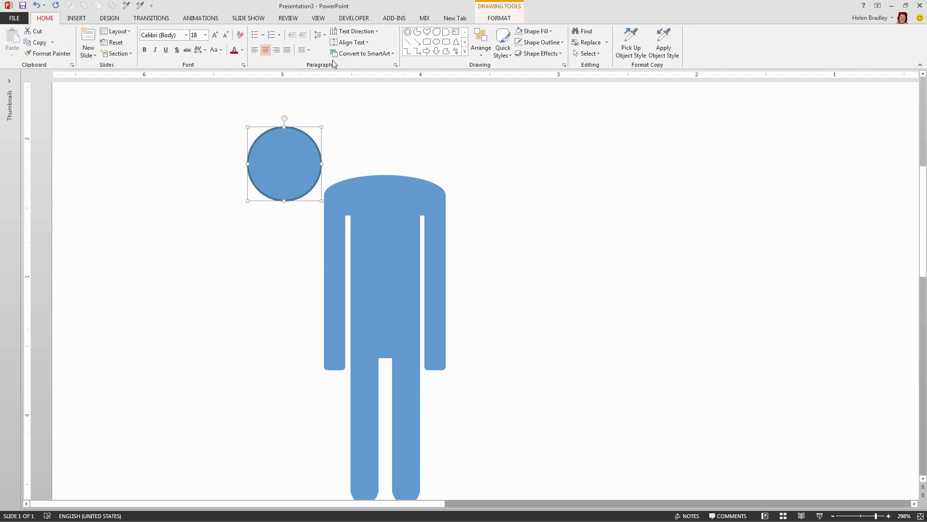
{"action": "left_click", "coordinate": [500, 18]}
{"action": "left_click", "coordinate": [362, 42]}
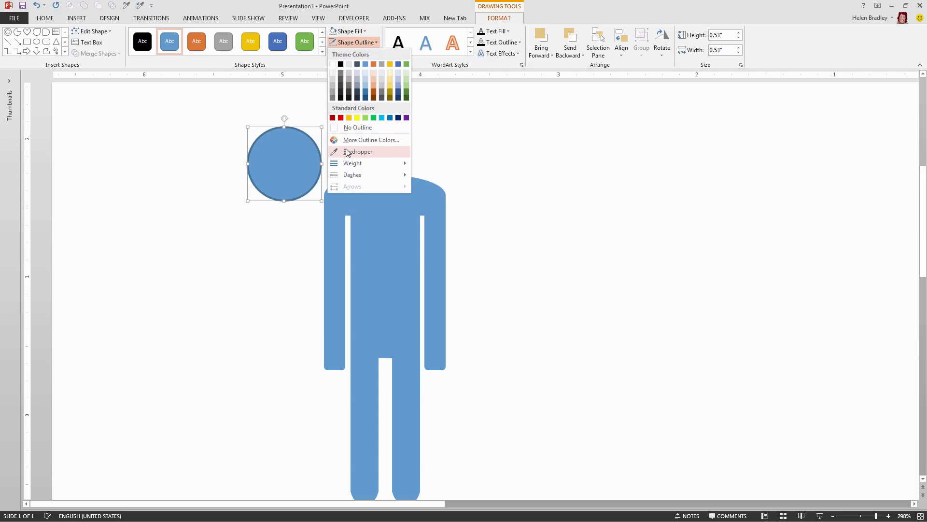
{"action": "left_click", "coordinate": [360, 127]}
{"action": "left_click_drag", "start_coordinate": [273, 180], "coordinate": [374, 174]}
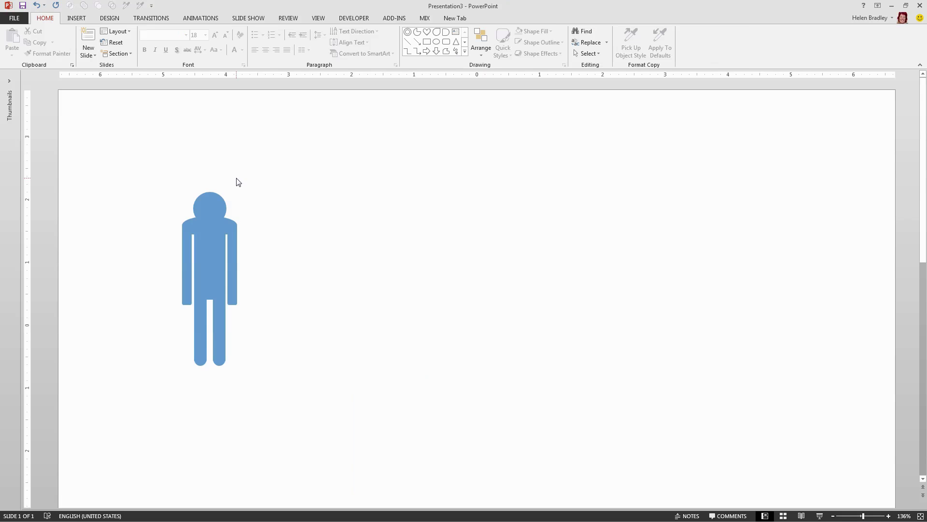
{"action": "double_click", "coordinate": [212, 211]}
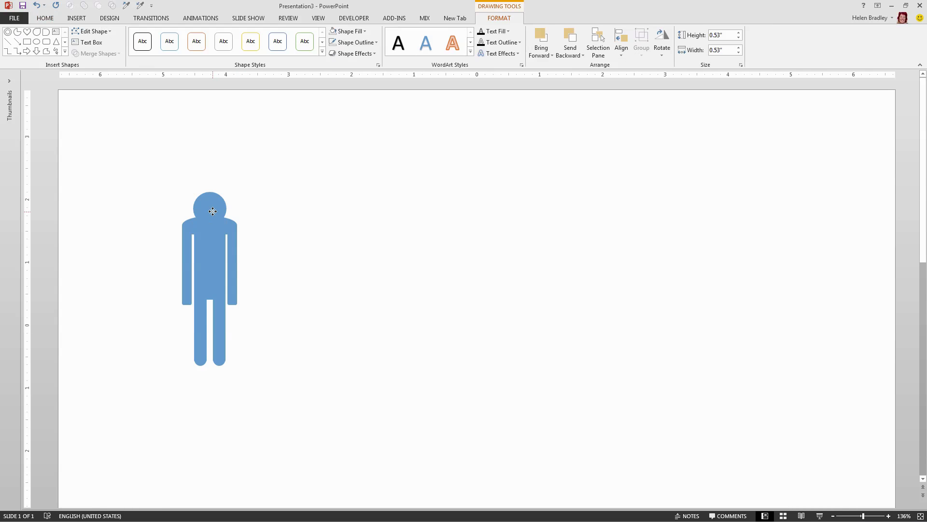
{"action": "mouse_move", "coordinate": [213, 211]}
{"action": "left_mouse_down"}
{"action": "mouse_move", "coordinate": [293, 205]}
{"action": "mouse_move", "coordinate": [217, 196]}
{"action": "mouse_move", "coordinate": [245, 197]}
{"action": "left_mouse_up"}
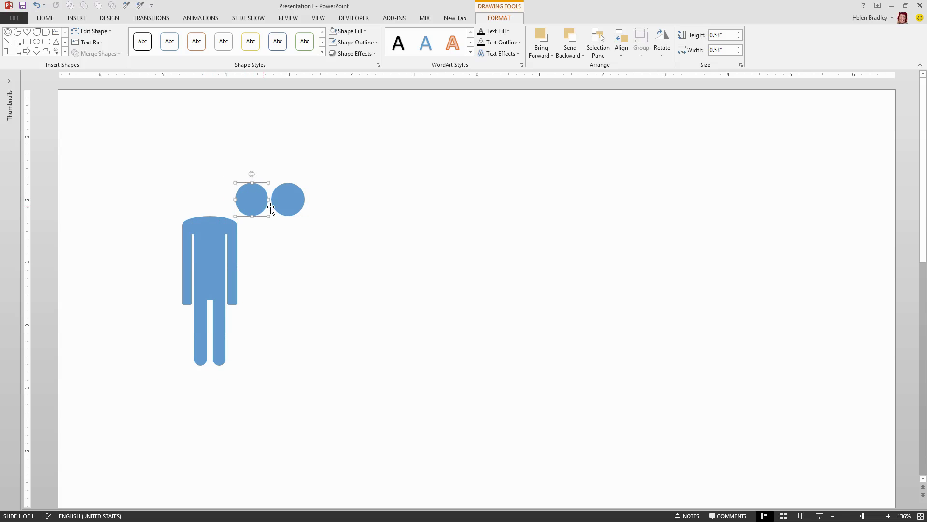
{"action": "left_click", "coordinate": [300, 226]}
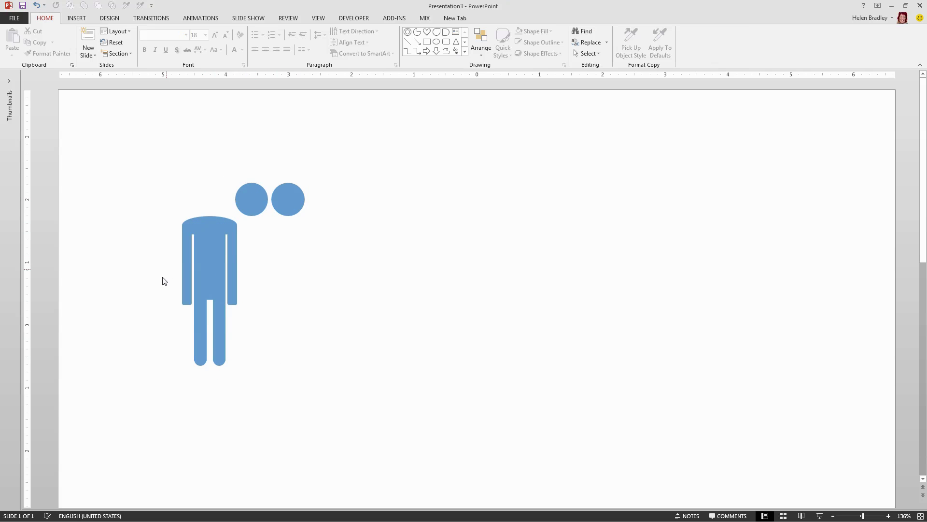
Step: Union the body parts into one shape and place the left circle on it as the head
{"action": "left_click_drag", "start_coordinate": [163, 204], "coordinate": [250, 402]}
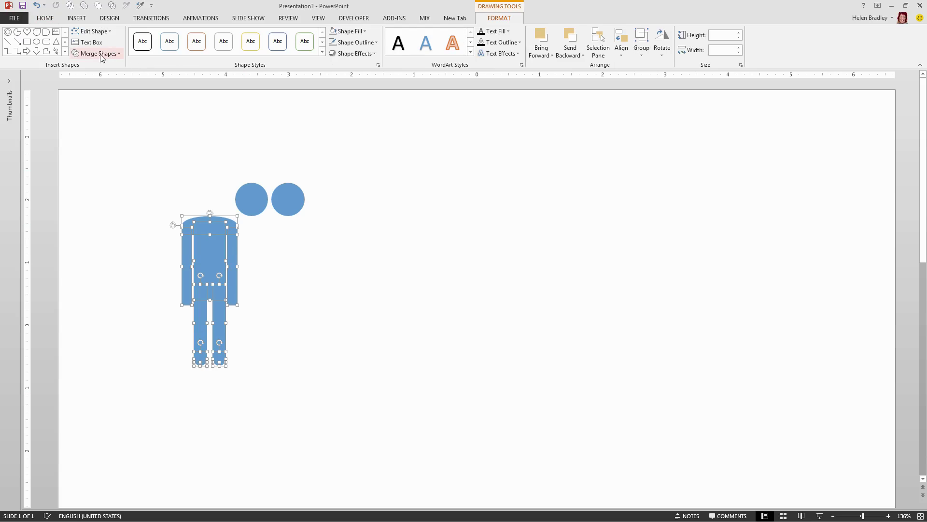
{"action": "left_click", "coordinate": [100, 55]}
{"action": "left_click", "coordinate": [97, 63]}
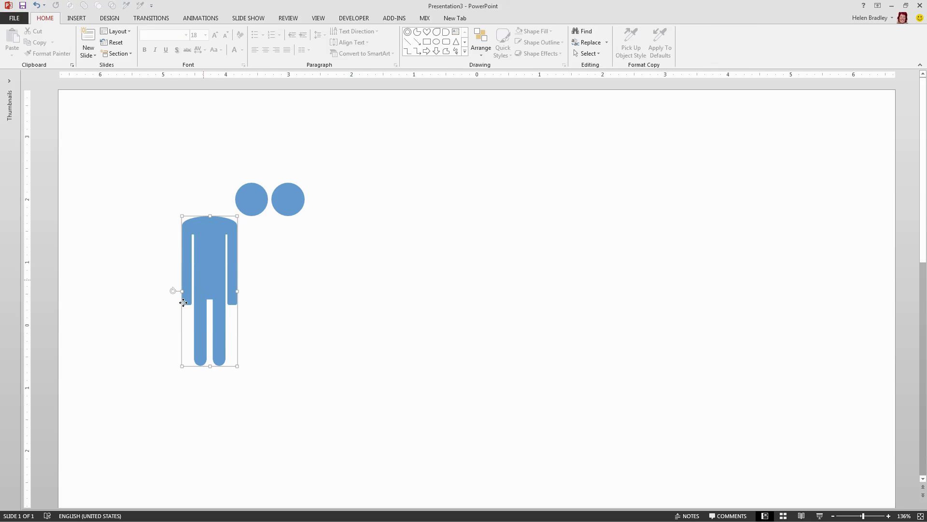
{"action": "left_click_drag", "start_coordinate": [193, 295], "coordinate": [177, 319]}
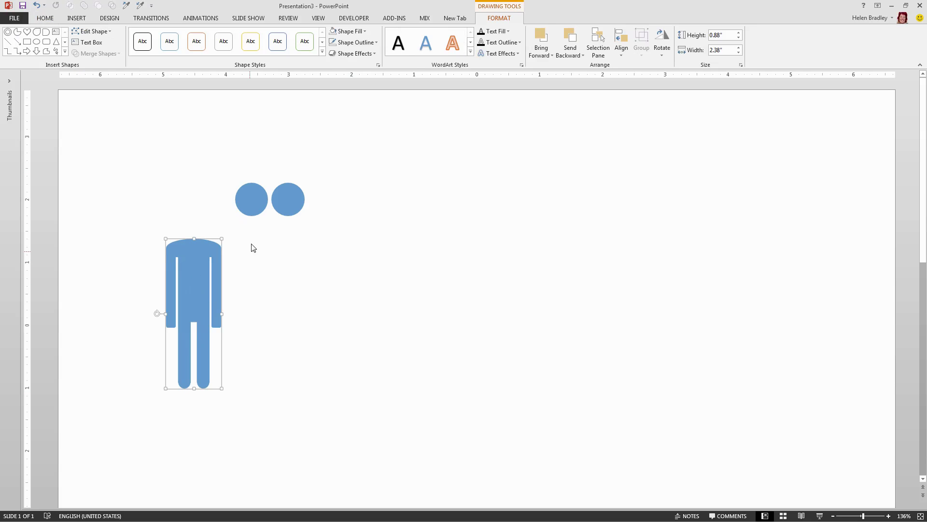
{"action": "left_click_drag", "start_coordinate": [242, 197], "coordinate": [194, 219]}
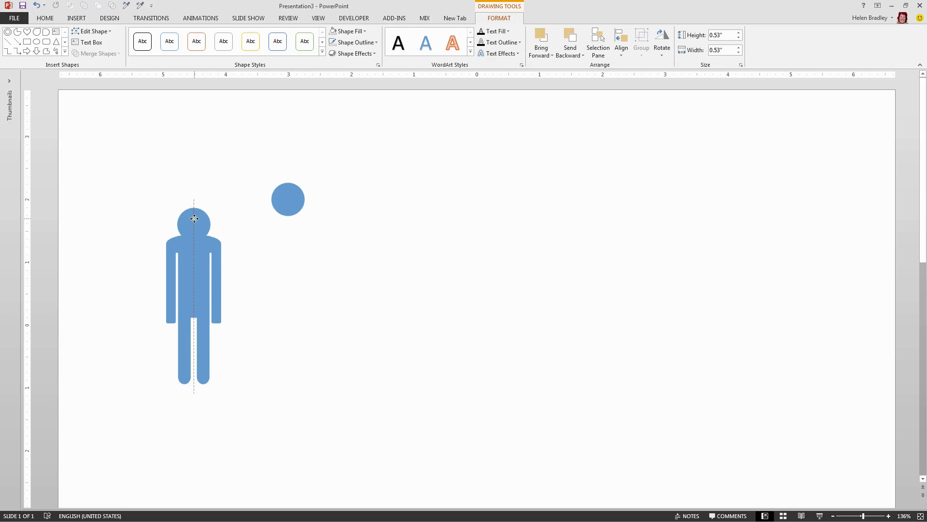
{"action": "left_click", "coordinate": [276, 295]}
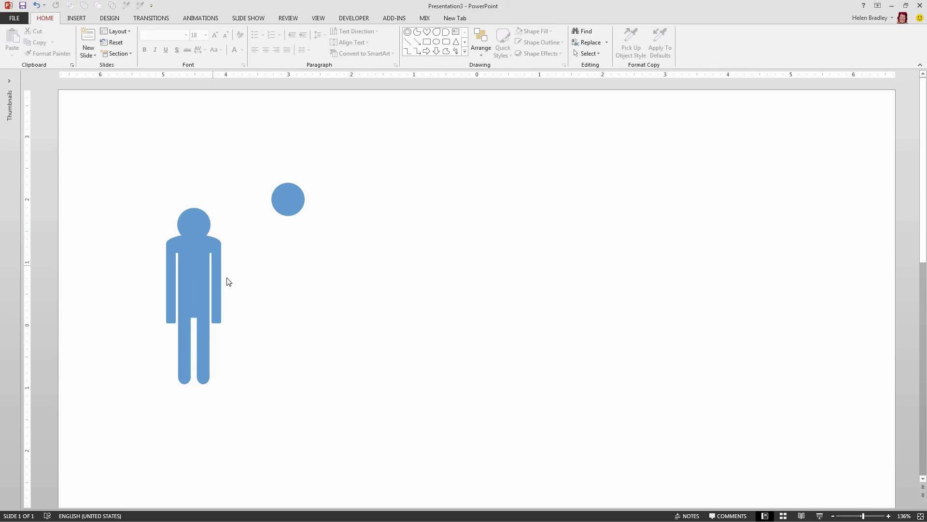
Step: Select the head circle with the body and review the Merge Shapes options
{"action": "mouse_move", "coordinate": [242, 423]}
{"action": "left_mouse_down"}
{"action": "mouse_move", "coordinate": [66, 177]}
{"action": "mouse_move", "coordinate": [109, 168]}
{"action": "left_mouse_up"}
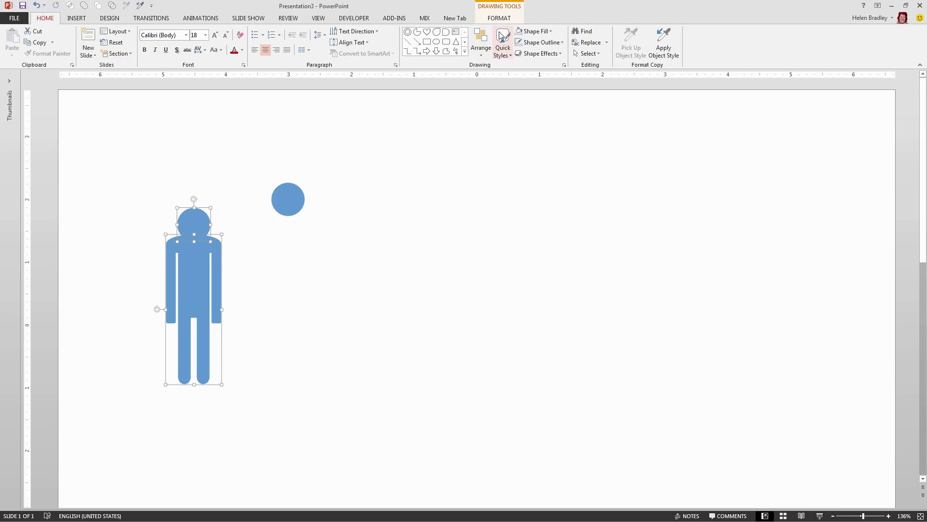
{"action": "left_click", "coordinate": [95, 53]}
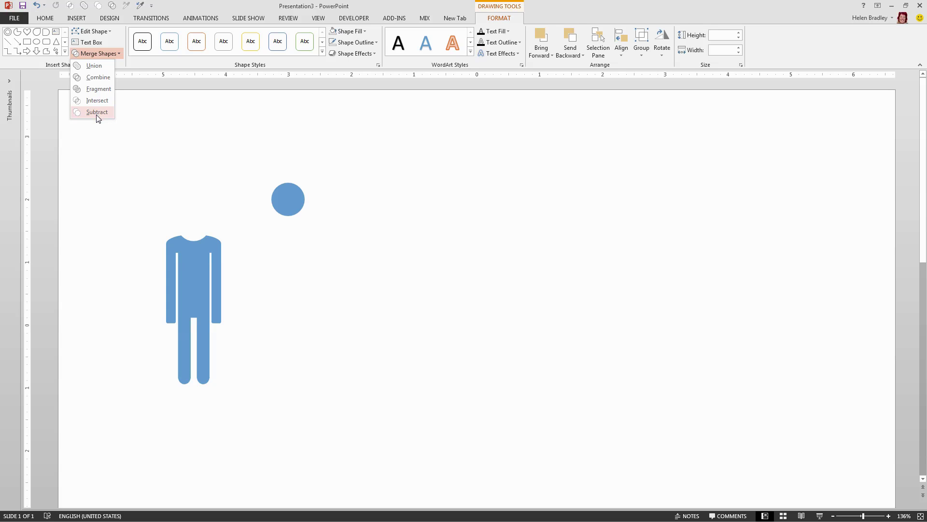
{"action": "left_click", "coordinate": [358, 301]}
{"action": "left_click", "coordinate": [309, 276]}
{"action": "left_click", "coordinate": [197, 226]}
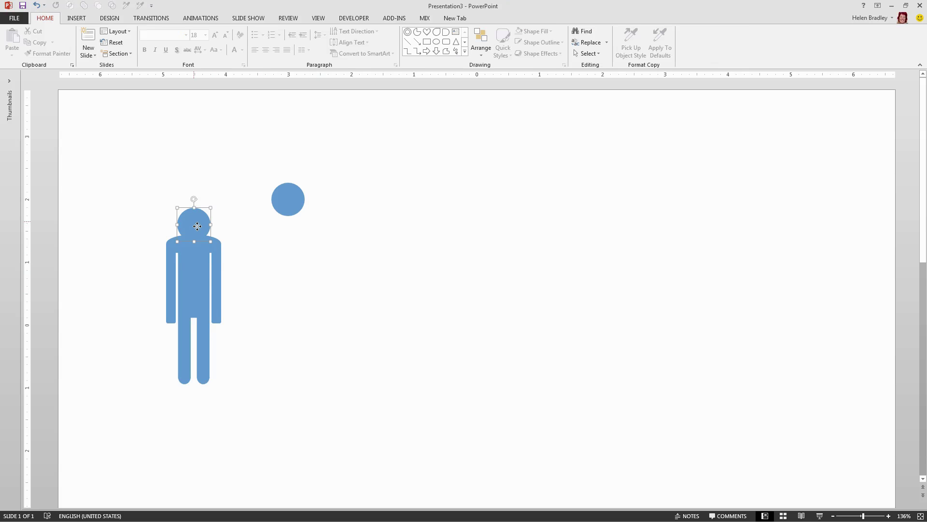
{"action": "left_click", "coordinate": [204, 272], "text": "shift"}
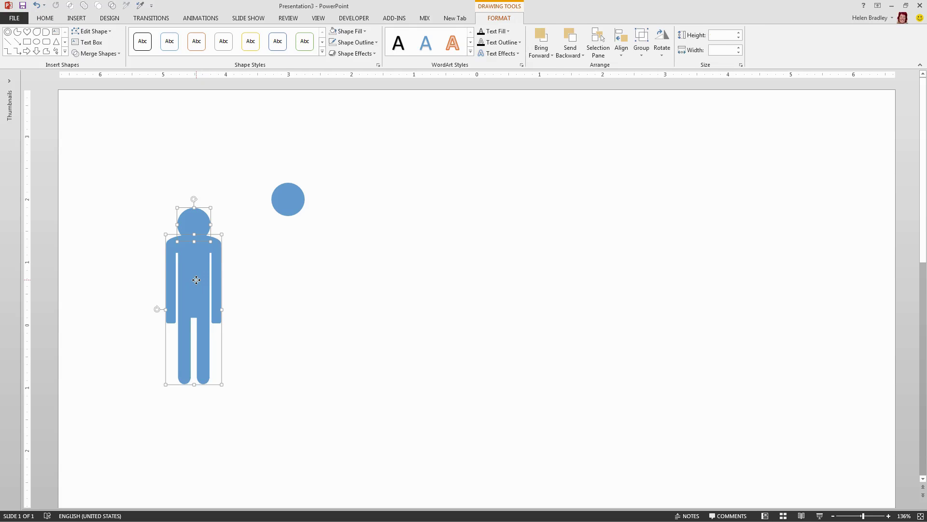
{"action": "left_click", "coordinate": [98, 54]}
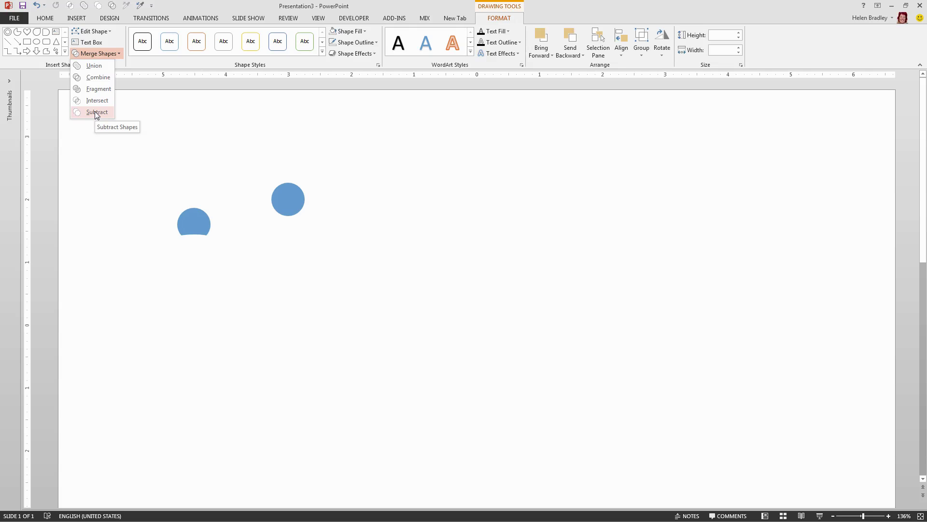
{"action": "left_click", "coordinate": [262, 321]}
Step: Subtract the head circle from the body to cut a round neck notch
{"action": "left_click", "coordinate": [195, 280]}
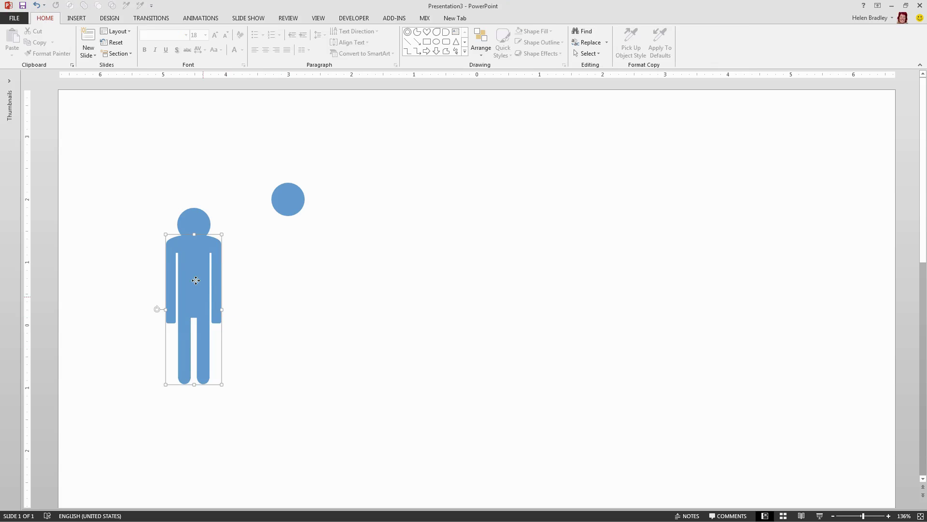
{"action": "left_click", "coordinate": [190, 217], "text": "shift"}
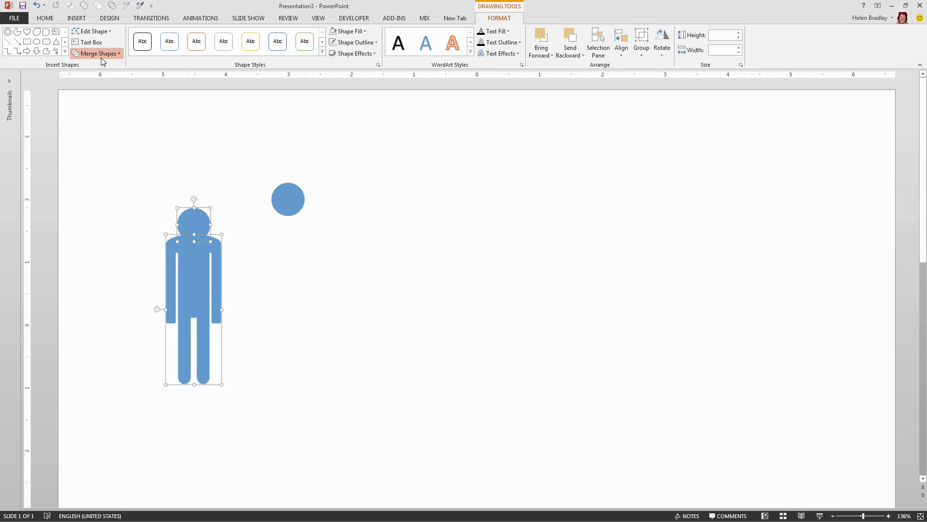
{"action": "left_click", "coordinate": [101, 57]}
{"action": "left_click", "coordinate": [278, 282]}
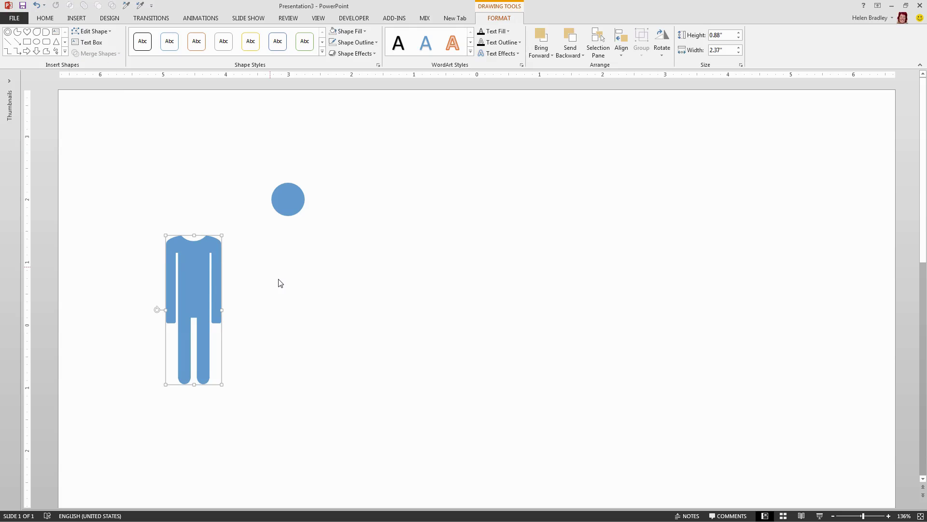
{"action": "left_click", "coordinate": [296, 300]}
Step: Place the spare circle on the body as the head and group them into one figure
{"action": "mouse_move", "coordinate": [293, 192]}
{"action": "left_mouse_down"}
{"action": "mouse_move", "coordinate": [205, 190]}
{"action": "mouse_move", "coordinate": [182, 180]}
{"action": "mouse_move", "coordinate": [189, 222]}
{"action": "left_mouse_up"}
{"action": "left_click", "coordinate": [314, 289]}
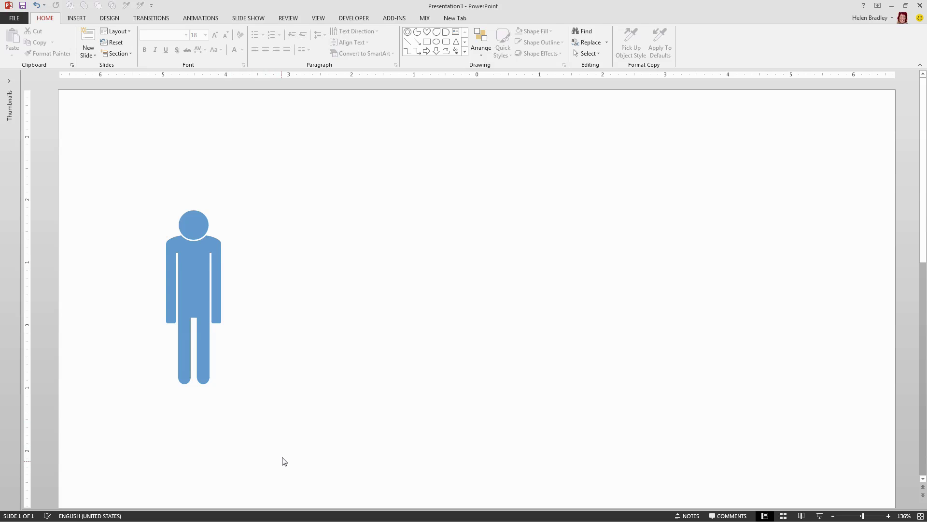
{"action": "left_click_drag", "start_coordinate": [281, 454], "coordinate": [138, 169]}
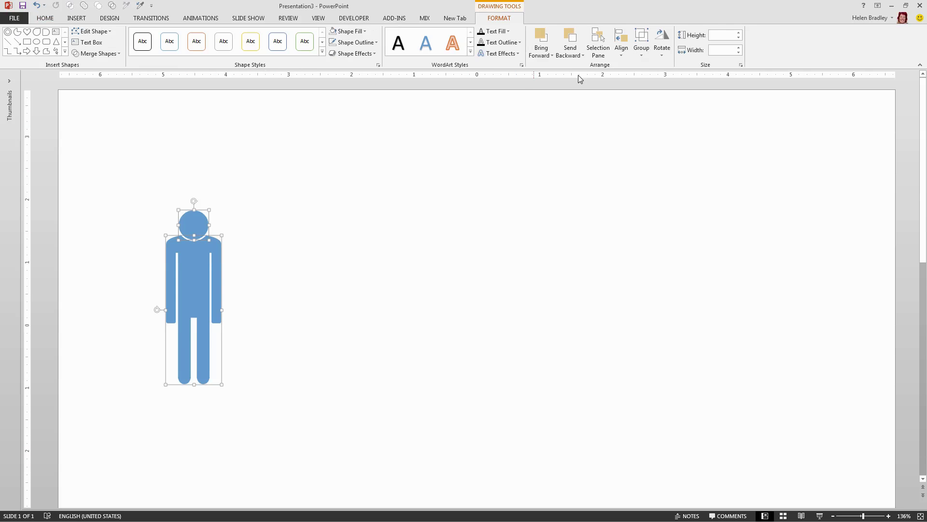
{"action": "left_click", "coordinate": [641, 49]}
{"action": "left_click", "coordinate": [650, 68]}
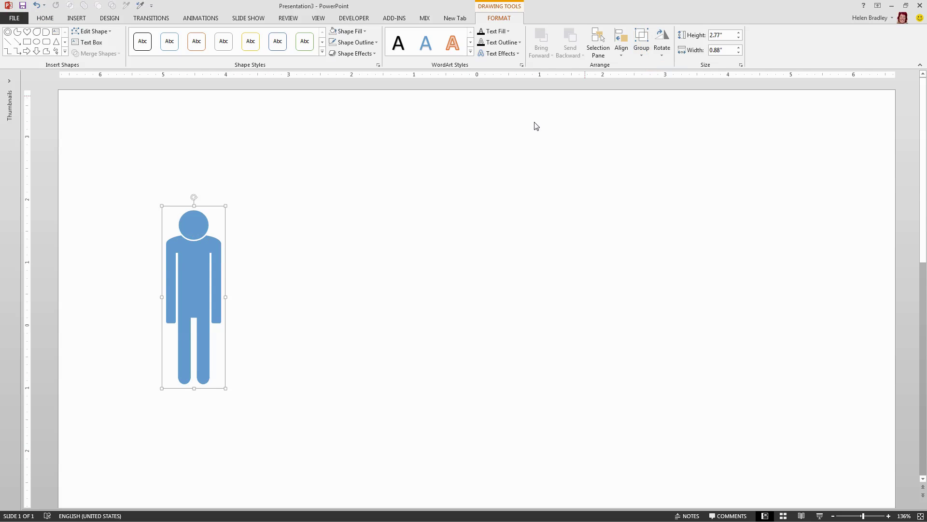
{"action": "left_click_drag", "start_coordinate": [197, 271], "coordinate": [189, 237]}
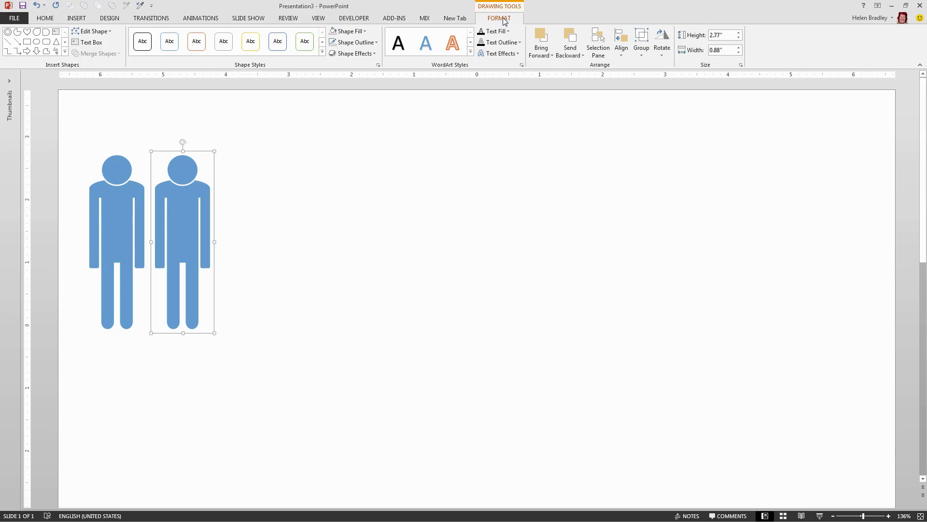
Step: Colour the figure copies orange and green, and restyle the first figure blue
{"action": "left_click", "coordinate": [322, 51]}
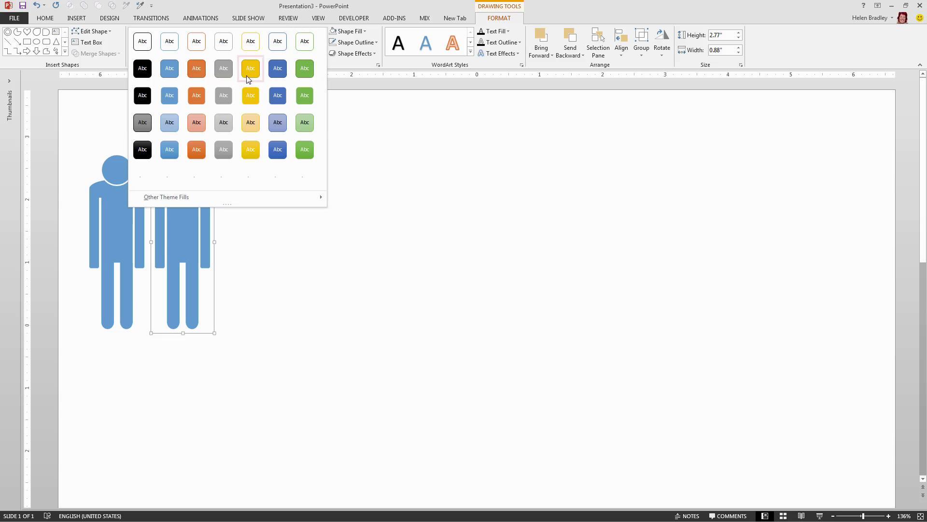
{"action": "left_click", "coordinate": [196, 70]}
{"action": "left_click_drag", "start_coordinate": [180, 247], "coordinate": [242, 247]}
{"action": "left_click", "coordinate": [304, 41]}
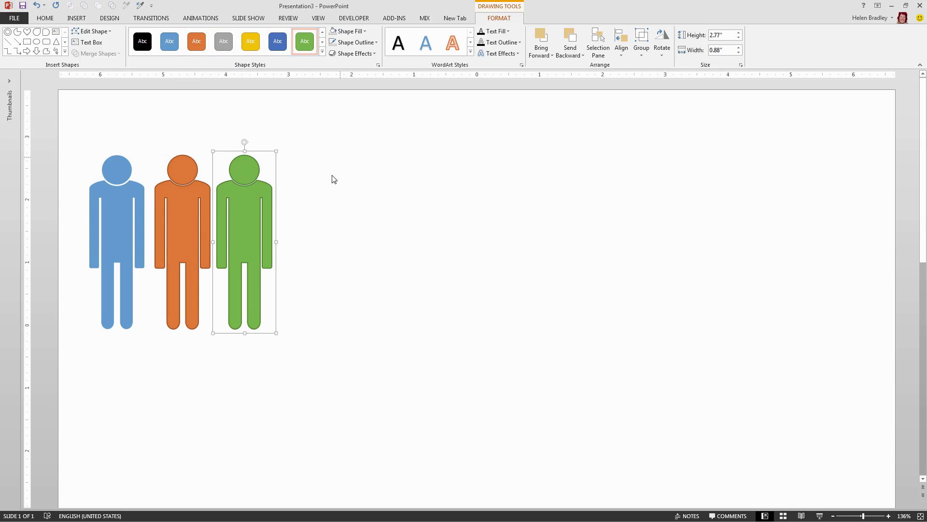
{"action": "left_click", "coordinate": [129, 232]}
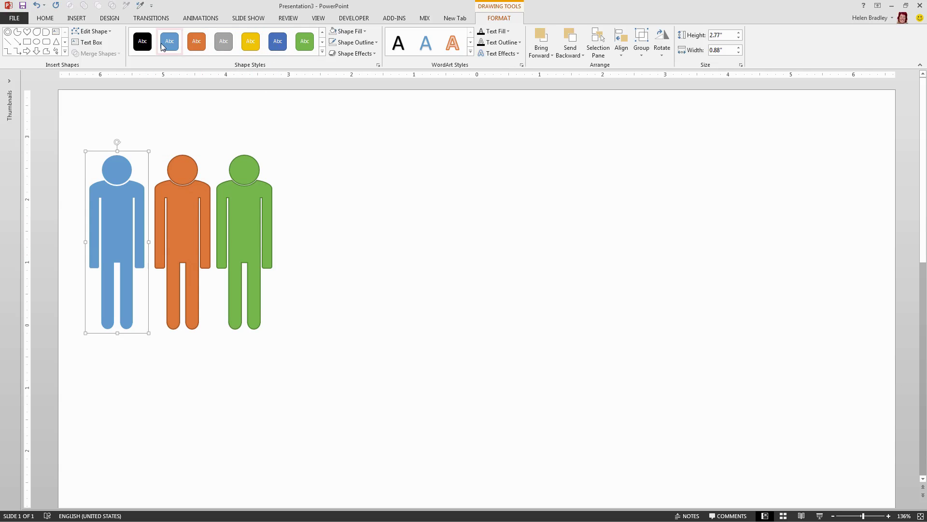
{"action": "left_click", "coordinate": [175, 45]}
{"action": "left_click", "coordinate": [306, 234]}
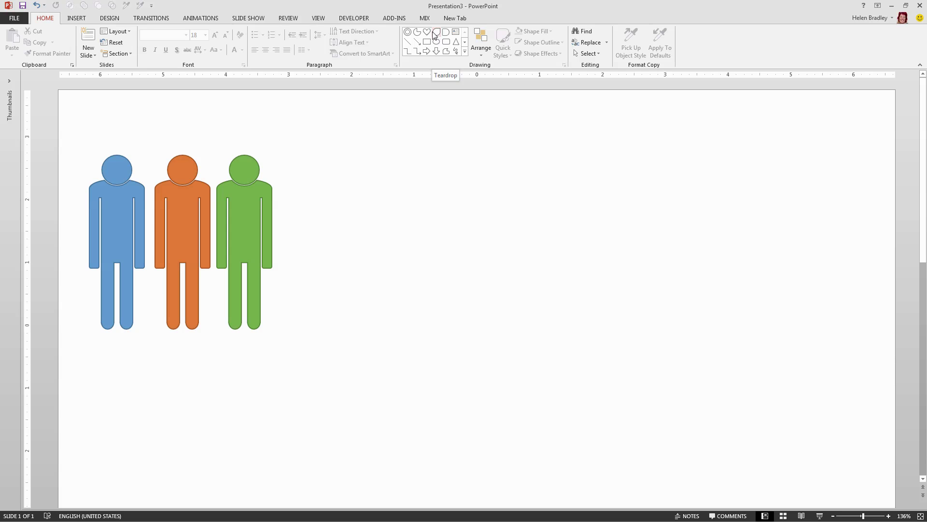
Step: Draw a heart beside the figures and edit its points to round the notch into a teardrop
{"action": "left_click", "coordinate": [427, 32]}
{"action": "left_click_drag", "start_coordinate": [361, 190], "coordinate": [458, 317]}
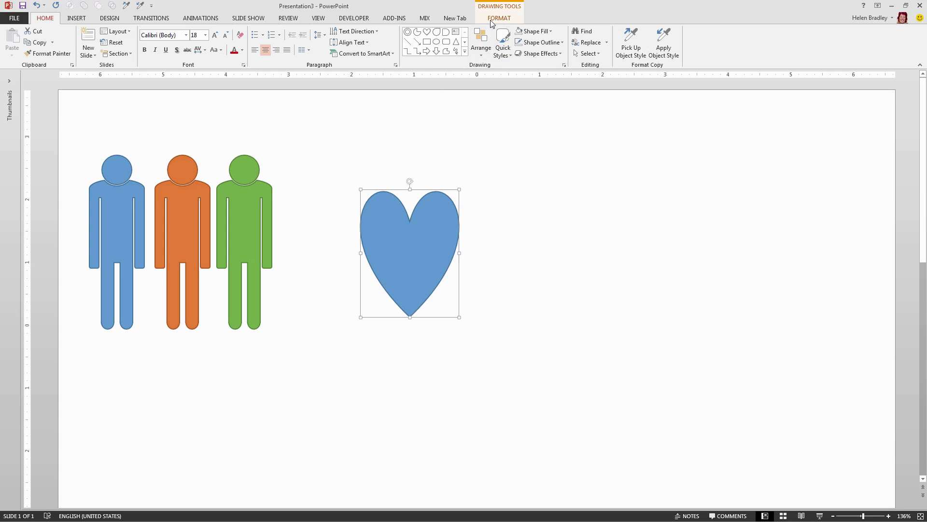
{"action": "left_click", "coordinate": [92, 31]}
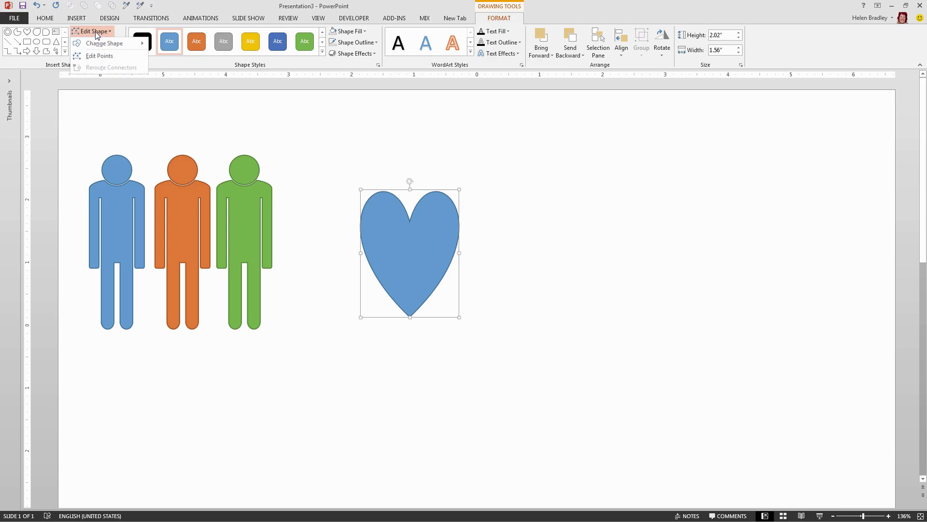
{"action": "left_click", "coordinate": [96, 57]}
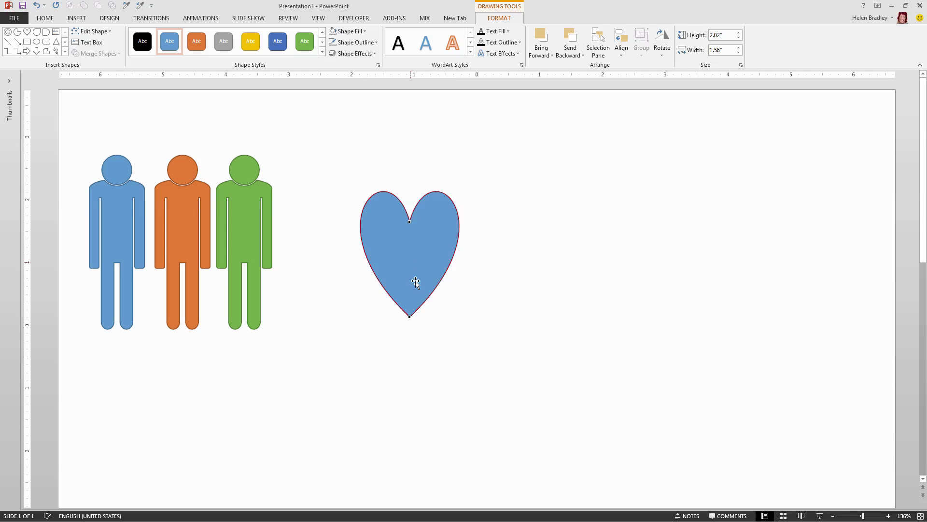
{"action": "left_click_drag", "start_coordinate": [411, 220], "coordinate": [410, 213]}
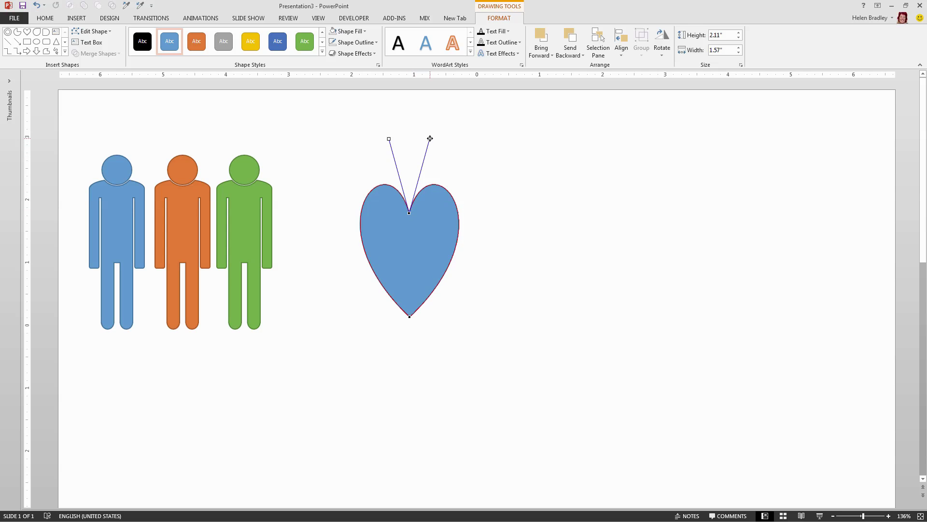
{"action": "left_click_drag", "start_coordinate": [430, 139], "coordinate": [432, 213]}
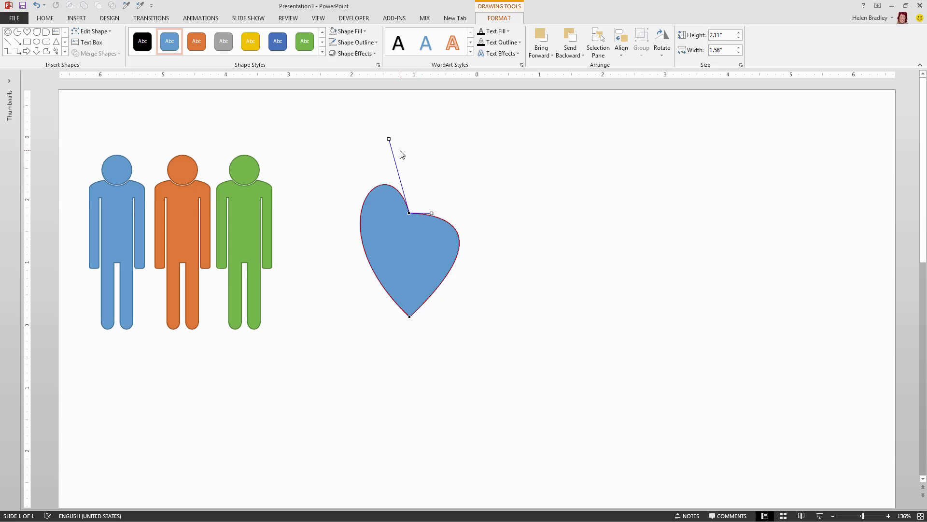
{"action": "left_click_drag", "start_coordinate": [389, 139], "coordinate": [409, 188]}
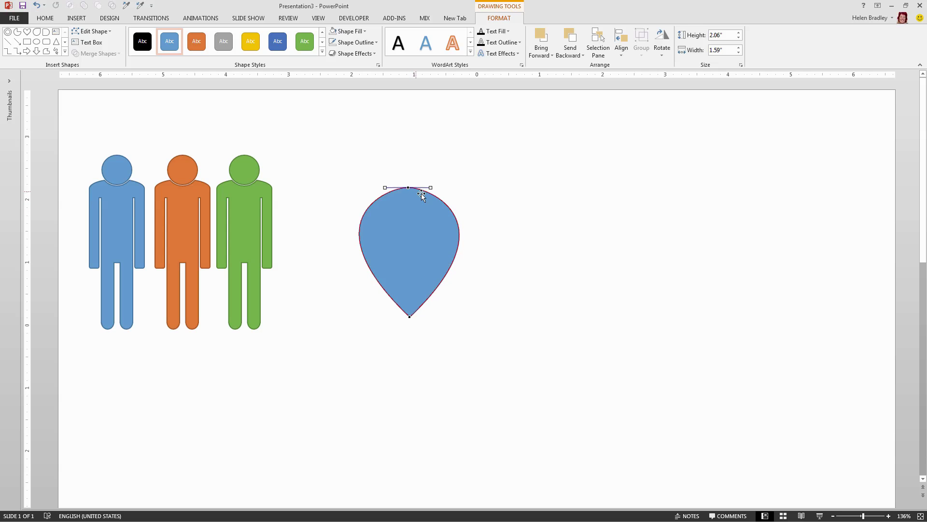
{"action": "left_click", "coordinate": [510, 260]}
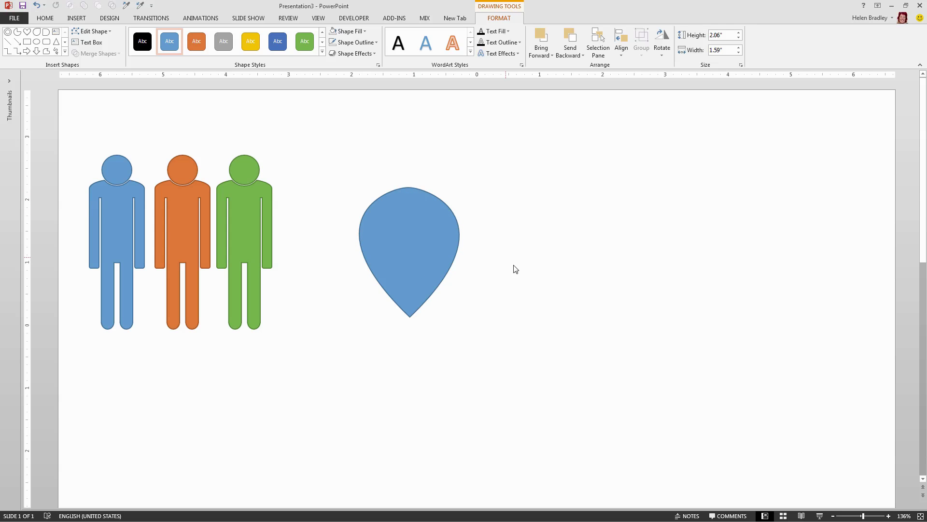
Step: Tweak the teardrop's top, raise it level with the heads, and narrow it to 1.47" wide
{"action": "double_click", "coordinate": [399, 203]}
{"action": "left_click", "coordinate": [92, 31]}
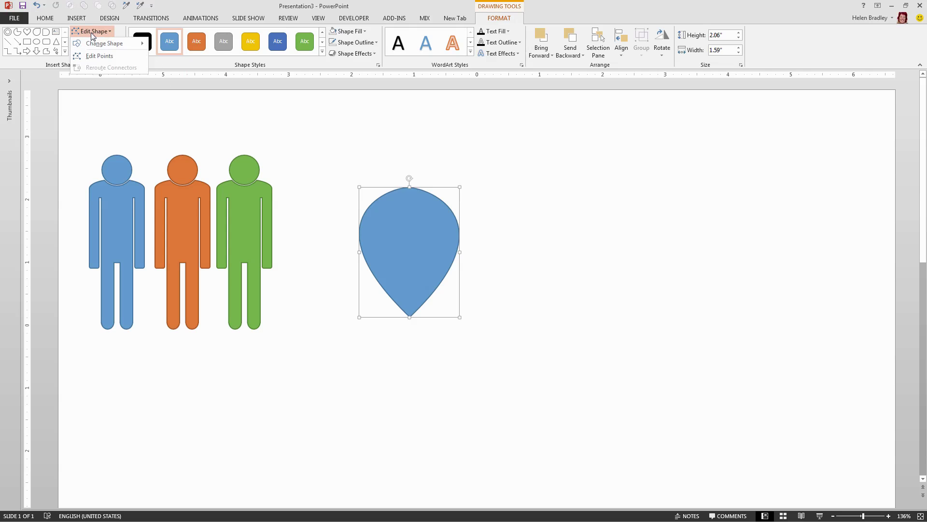
{"action": "left_click", "coordinate": [99, 56]}
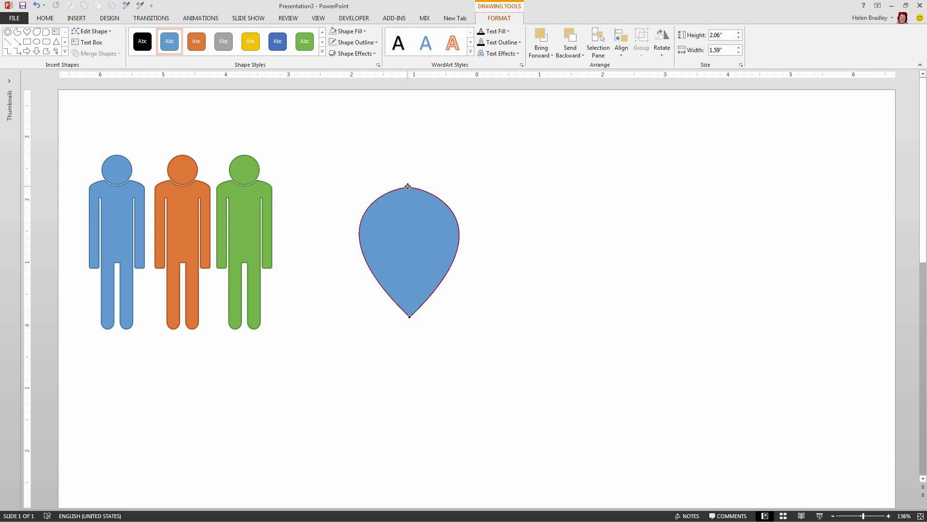
{"action": "left_click_drag", "start_coordinate": [408, 186], "coordinate": [408, 191]}
{"action": "left_click_drag", "start_coordinate": [401, 270], "coordinate": [390, 242]}
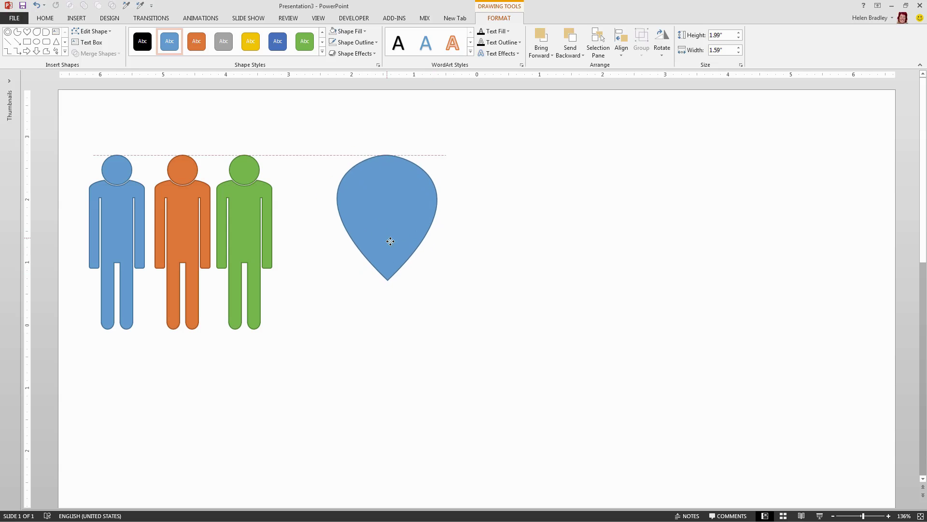
{"action": "key", "text": "Escape"}
{"action": "left_click", "coordinate": [394, 178]}
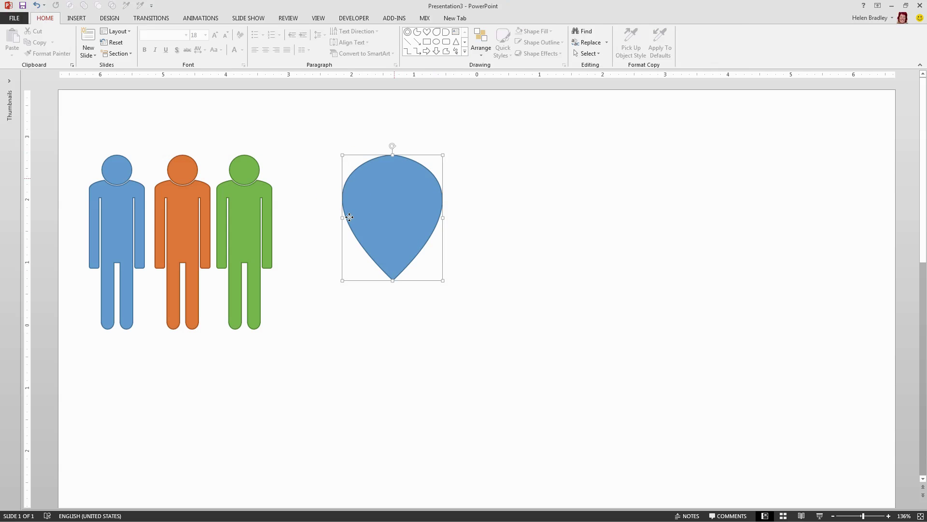
{"action": "left_click_drag", "start_coordinate": [342, 218], "coordinate": [350, 218]}
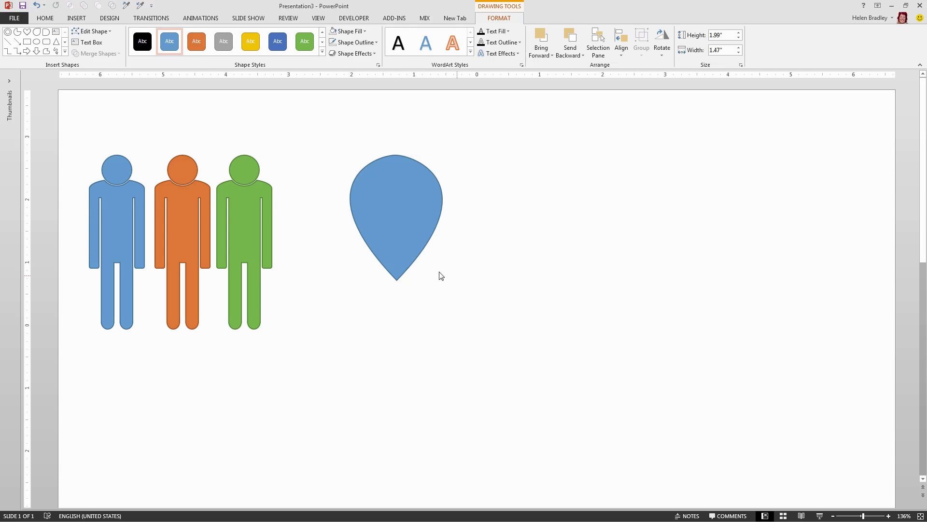
{"action": "left_click", "coordinate": [383, 227]}
{"action": "double_click", "coordinate": [386, 169]}
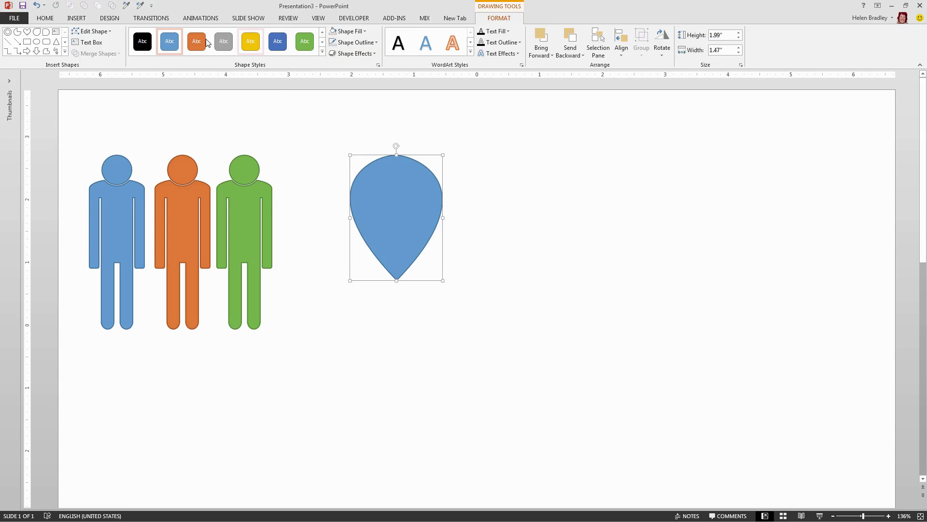
Step: Draw a small oval below the teardrop and give it 10 Point soft edges
{"action": "left_click", "coordinate": [36, 42]}
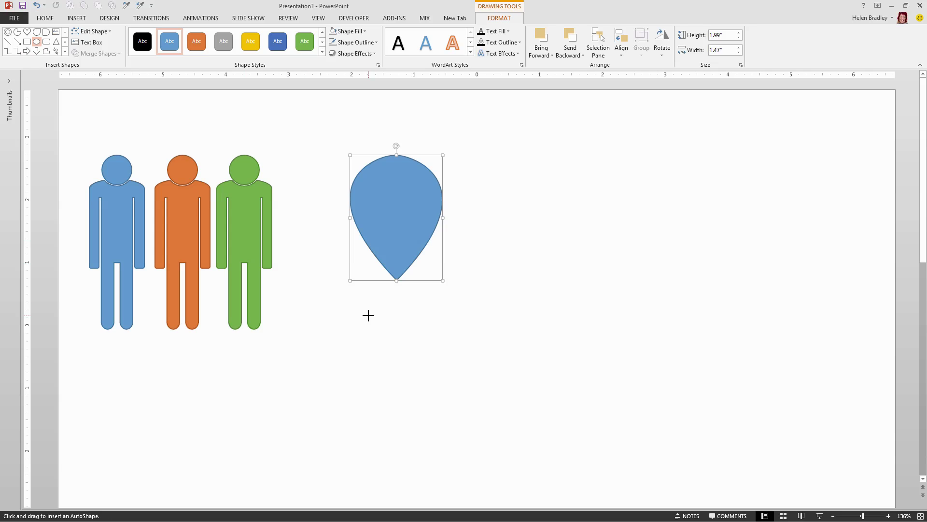
{"action": "left_click_drag", "start_coordinate": [368, 315], "coordinate": [427, 336]}
{"action": "left_click", "coordinate": [351, 53]}
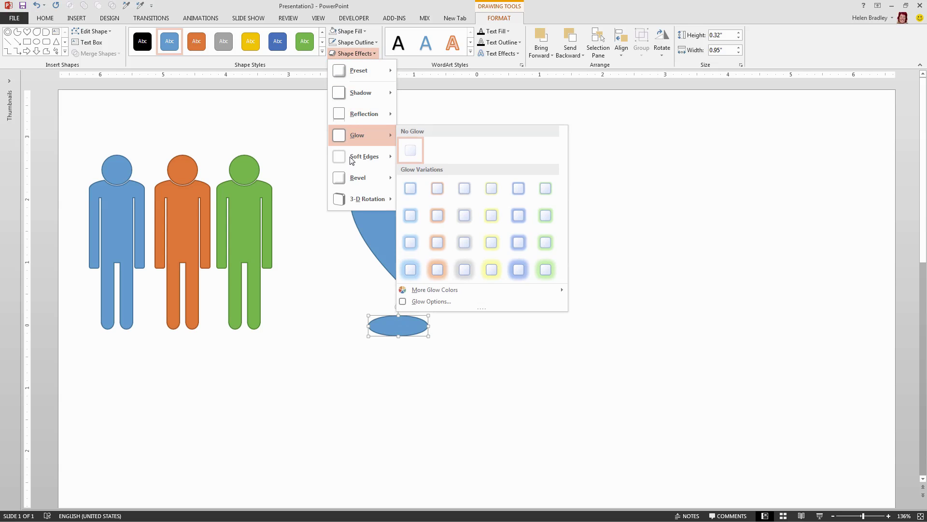
{"action": "mouse_move", "coordinate": [380, 152]}
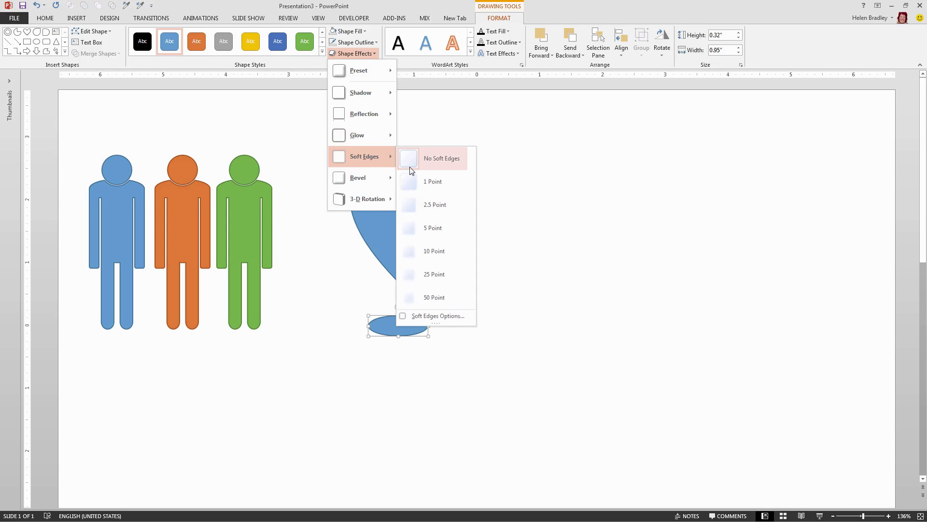
{"action": "left_click", "coordinate": [436, 245]}
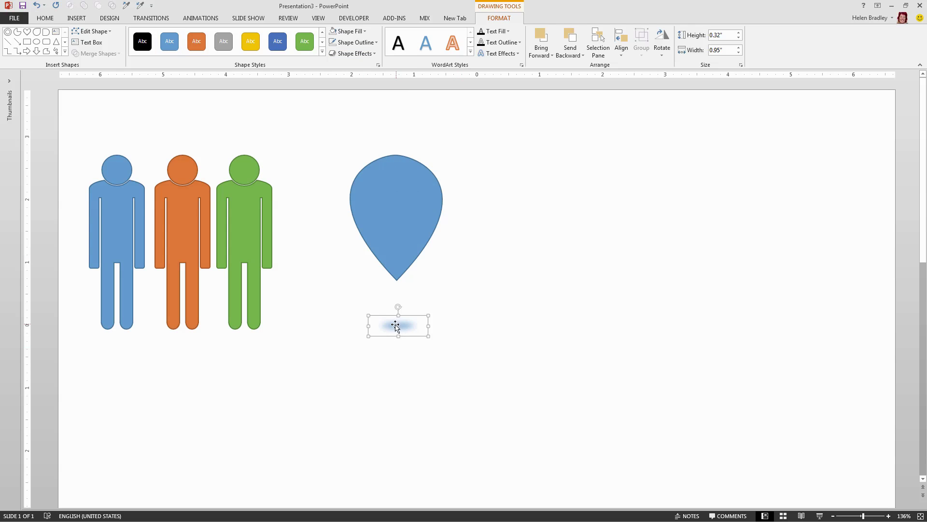
{"action": "mouse_move", "coordinate": [395, 325]}
{"action": "left_mouse_down"}
{"action": "mouse_move", "coordinate": [396, 311]}
{"action": "mouse_move", "coordinate": [357, 329]}
{"action": "mouse_move", "coordinate": [392, 311]}
{"action": "mouse_move", "coordinate": [397, 320]}
{"action": "left_mouse_up"}
{"action": "left_click", "coordinate": [463, 375]}
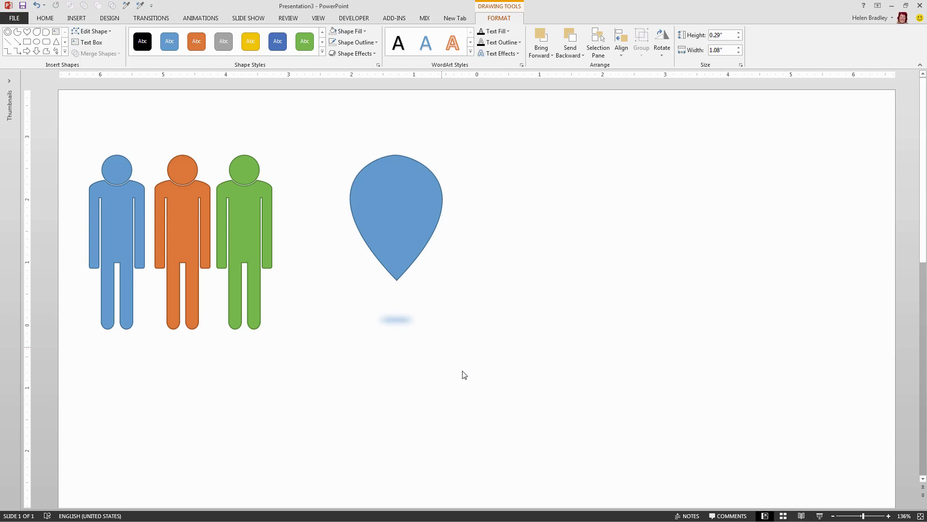
Step: Resize the blurred oval to 0.33" high and centre-align it under the teardrop
{"action": "left_click", "coordinate": [402, 321]}
{"action": "left_click", "coordinate": [402, 321]}
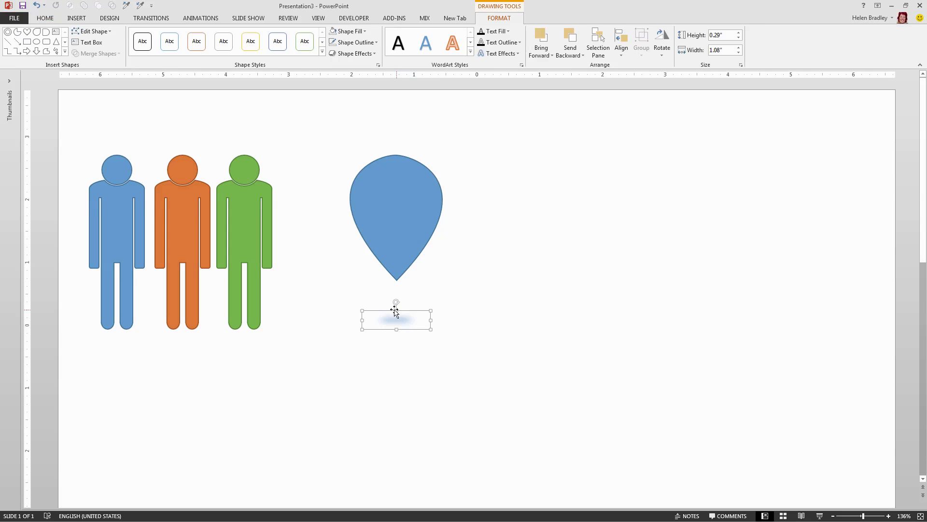
{"action": "left_click_drag", "start_coordinate": [396, 309], "coordinate": [400, 312]}
{"action": "left_click", "coordinate": [416, 337]}
{"action": "left_click_drag", "start_coordinate": [476, 378], "coordinate": [348, 141]}
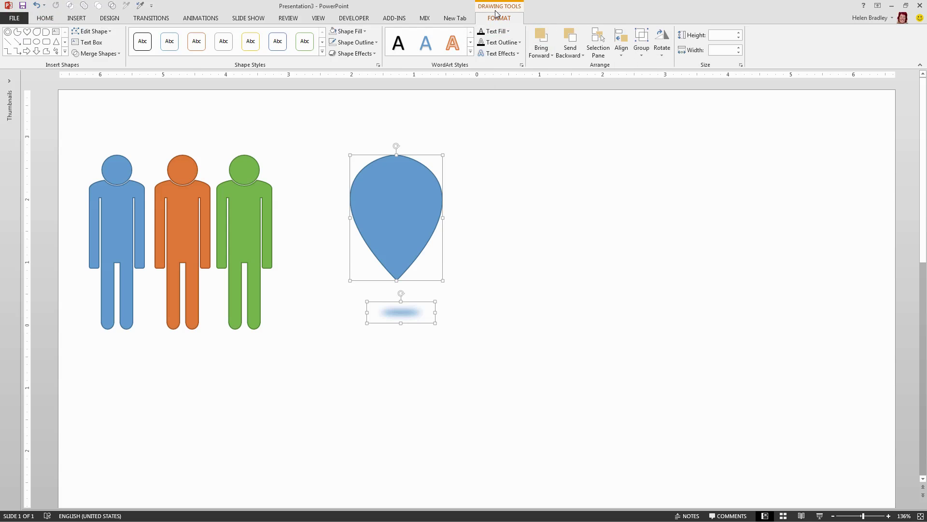
{"action": "left_click", "coordinate": [622, 48]}
{"action": "left_click", "coordinate": [638, 77]}
{"action": "left_click", "coordinate": [502, 316]}
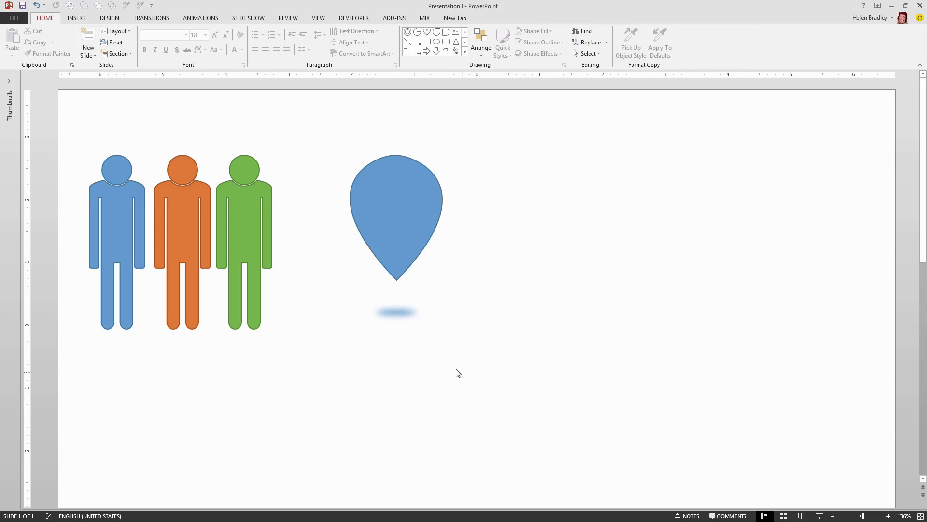
Step: Duplicate the teardrop and its shadow twice to make a row of three
{"action": "left_click_drag", "start_coordinate": [457, 372], "coordinate": [342, 143]}
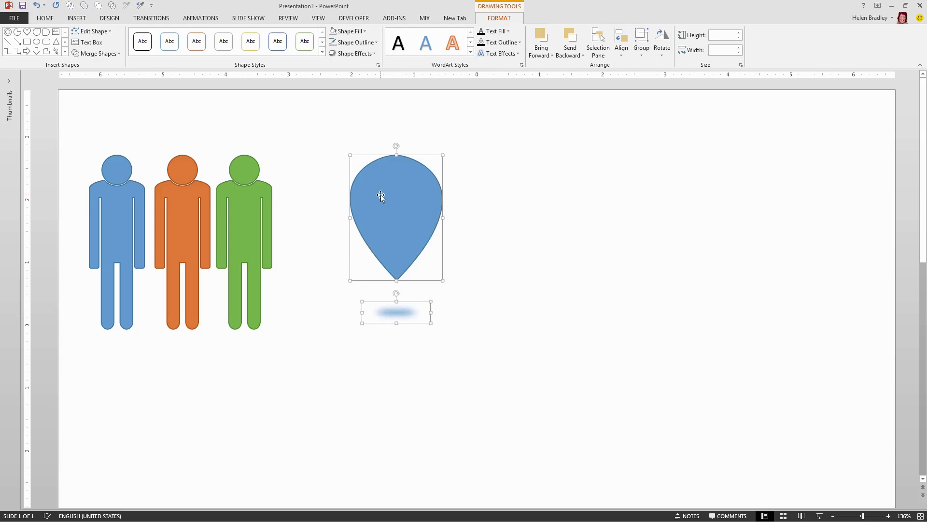
{"action": "left_click_drag", "start_coordinate": [381, 196], "coordinate": [484, 202]}
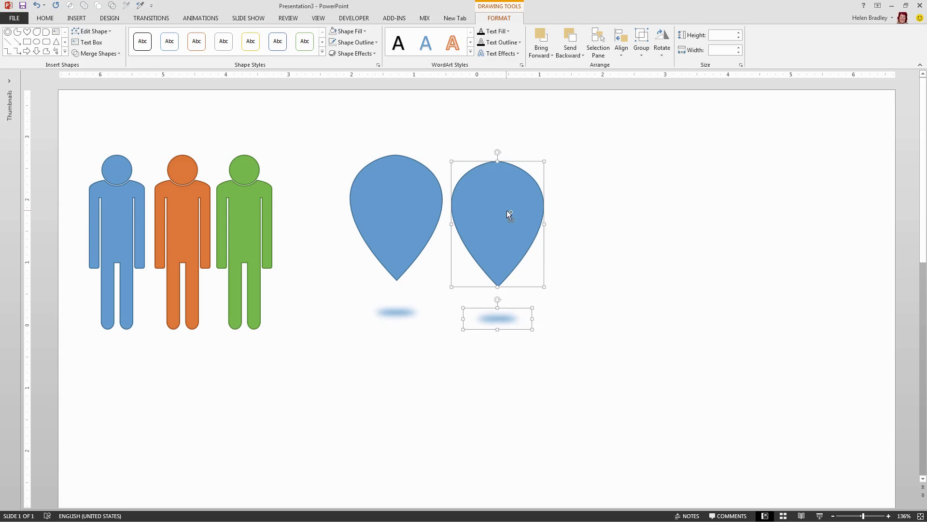
{"action": "left_click_drag", "start_coordinate": [501, 216], "coordinate": [613, 215]}
{"action": "left_click", "coordinate": [352, 172]}
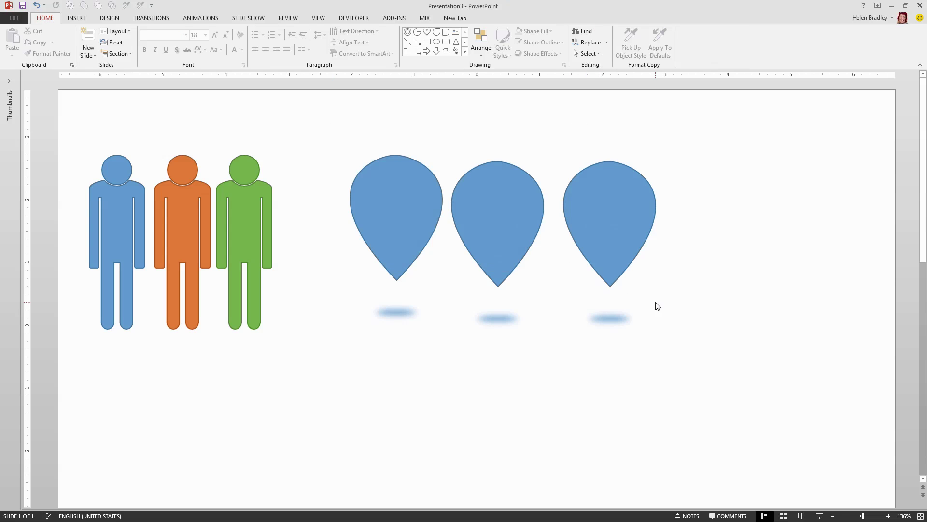
Step: Align the three teardrops by their bottoms and the three shadows by their tops
{"action": "mouse_move", "coordinate": [674, 298]}
{"action": "left_mouse_down"}
{"action": "mouse_move", "coordinate": [269, 135]}
{"action": "mouse_move", "coordinate": [305, 127]}
{"action": "left_mouse_up"}
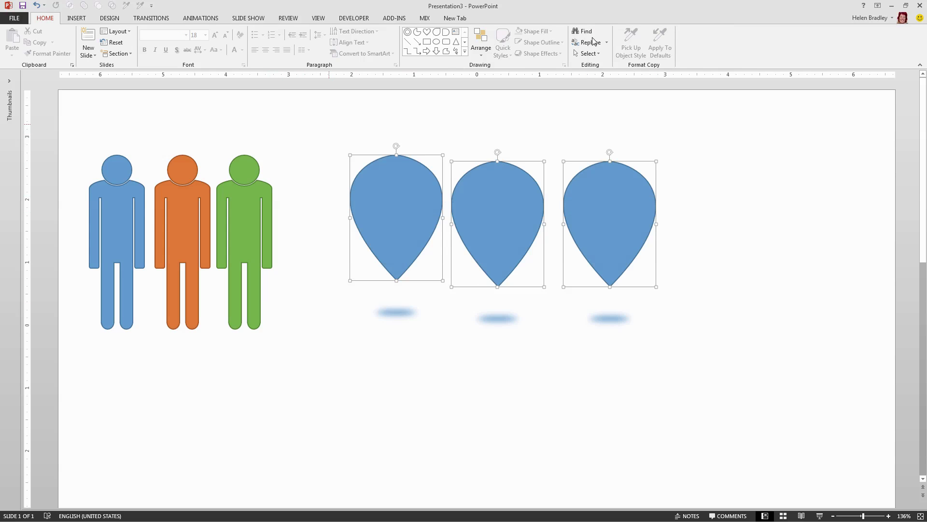
{"action": "left_click", "coordinate": [622, 46]}
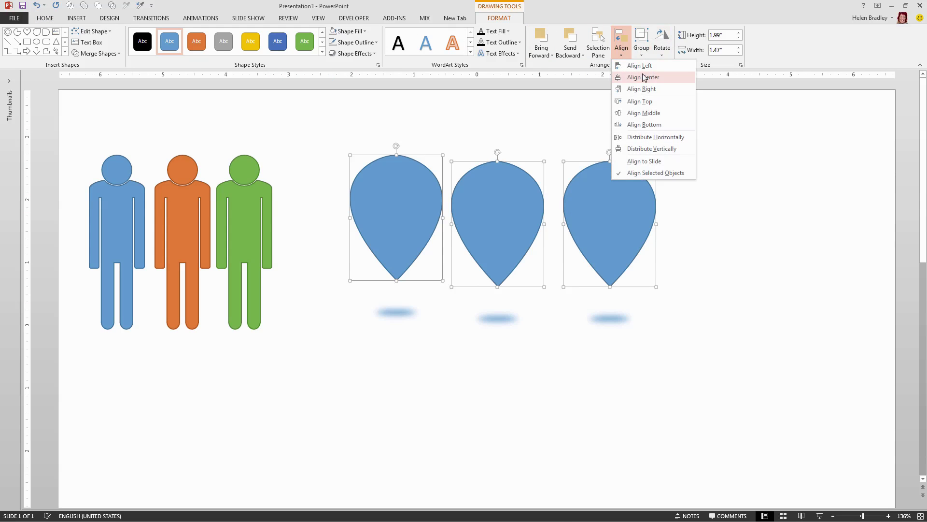
{"action": "left_click", "coordinate": [644, 124]}
{"action": "left_click_drag", "start_coordinate": [680, 361], "coordinate": [365, 304]}
{"action": "left_click", "coordinate": [499, 18]}
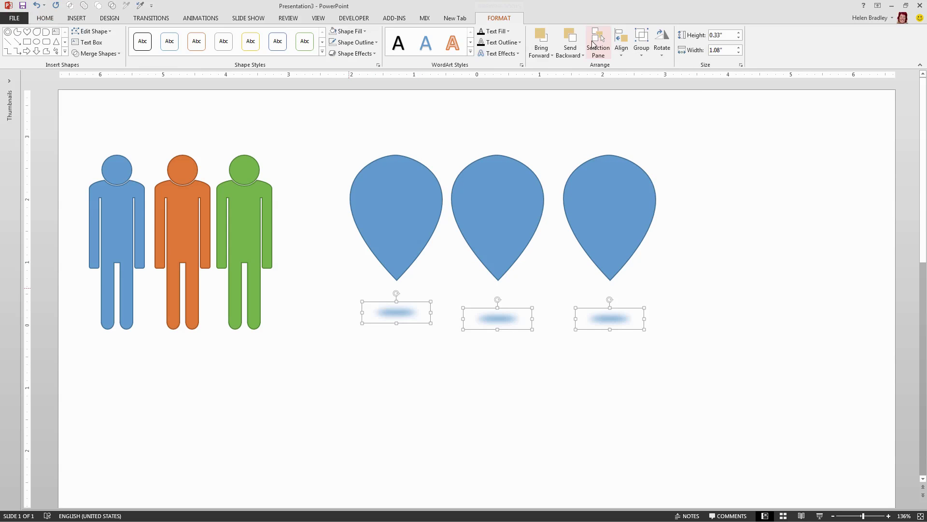
{"action": "left_click", "coordinate": [623, 47]}
{"action": "left_click", "coordinate": [644, 106]}
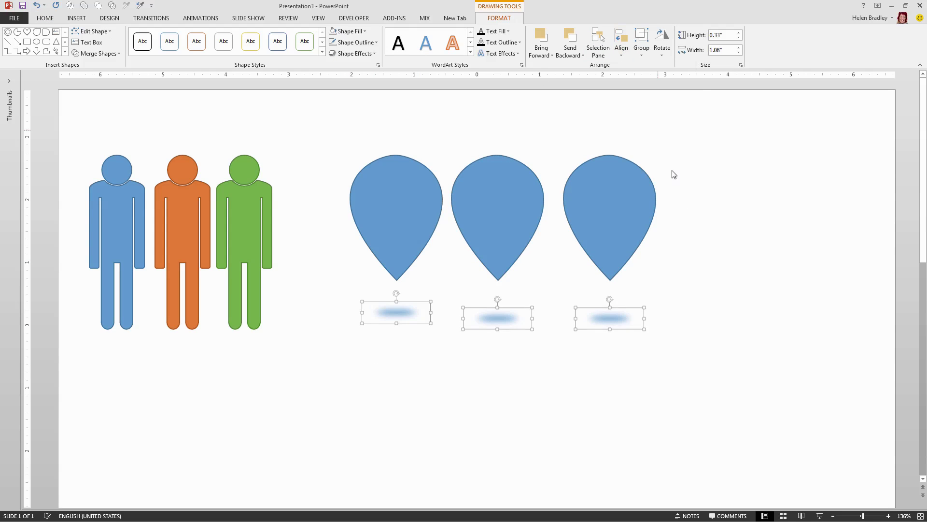
{"action": "left_click", "coordinate": [653, 304]}
Step: Nudge the middle teardrop and centre its shadow beneath it
{"action": "left_click_drag", "start_coordinate": [482, 201], "coordinate": [490, 201]}
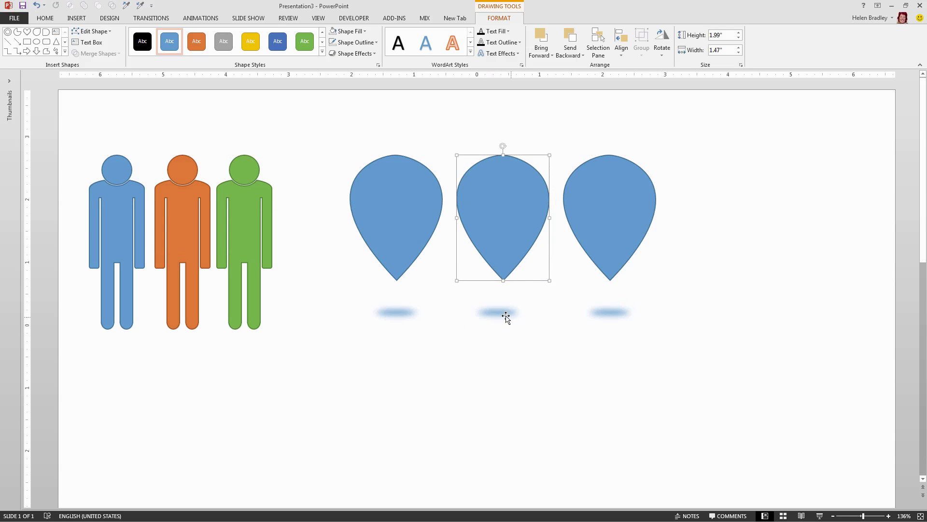
{"action": "left_click", "coordinate": [490, 311]}
{"action": "left_click_drag", "start_coordinate": [489, 311], "coordinate": [496, 310]}
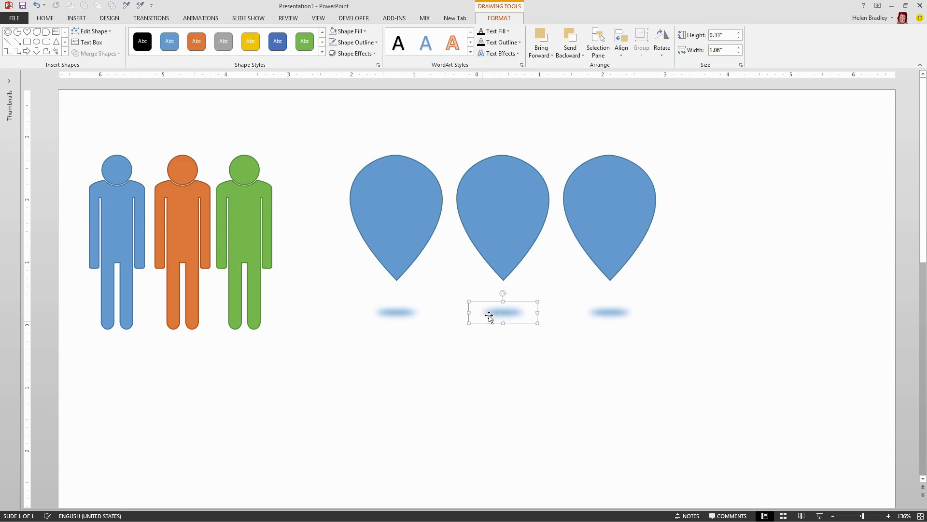
{"action": "left_click", "coordinate": [476, 192]}
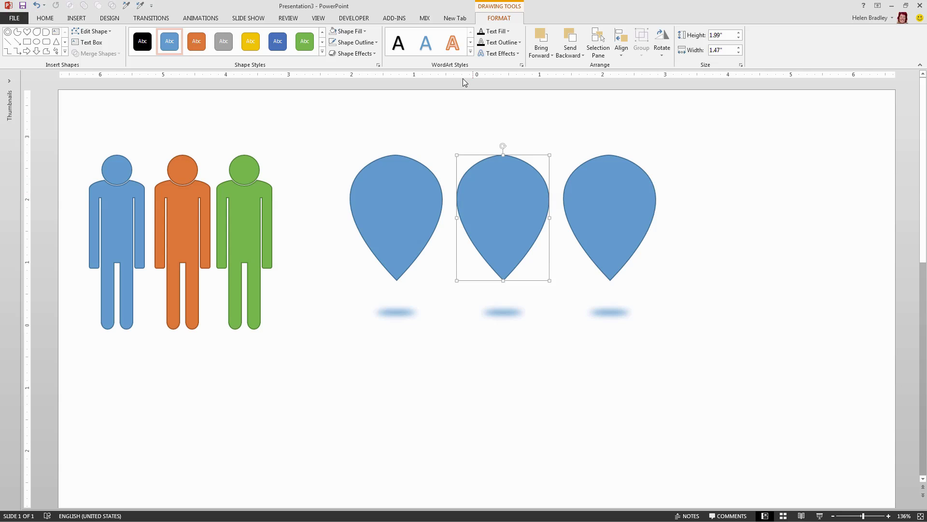
Step: Make the middle teardrop yellow with a dark orange shadow
{"action": "left_click", "coordinate": [252, 44]}
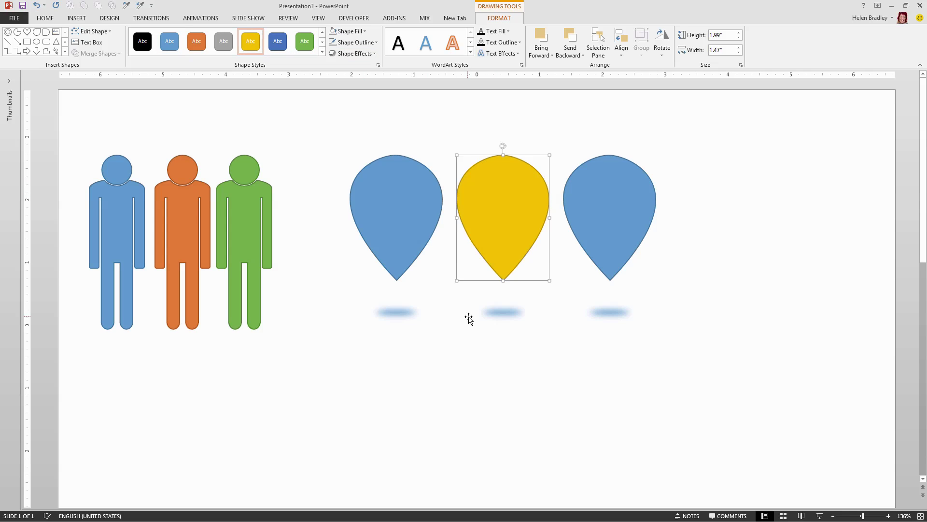
{"action": "left_click", "coordinate": [504, 314]}
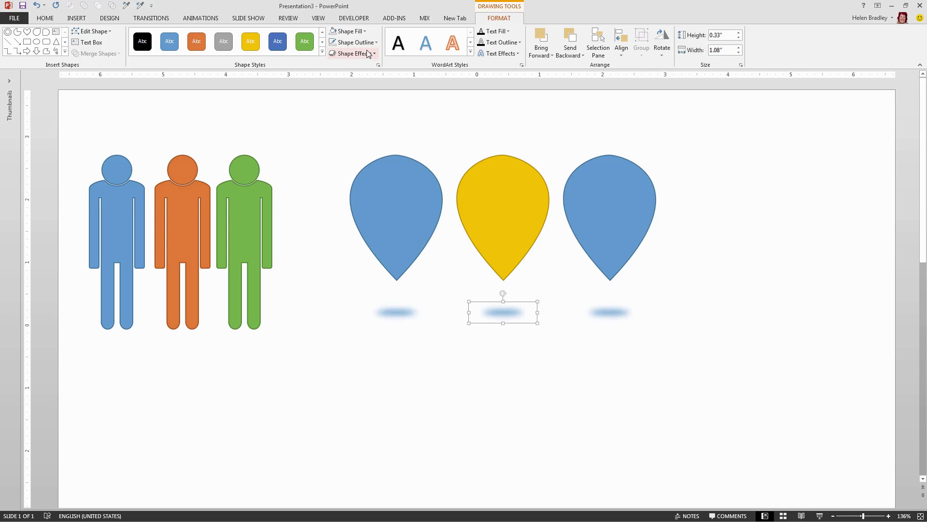
{"action": "left_click", "coordinate": [349, 32]}
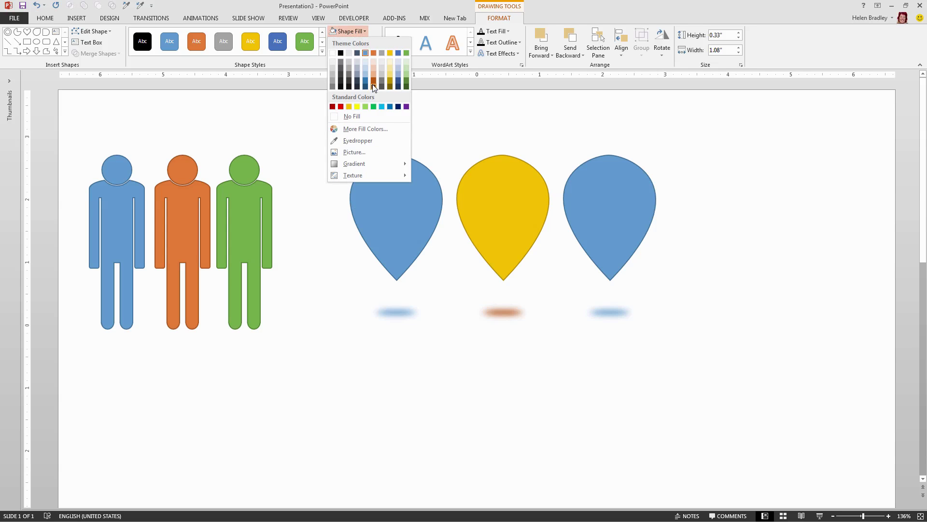
{"action": "left_click", "coordinate": [374, 87]}
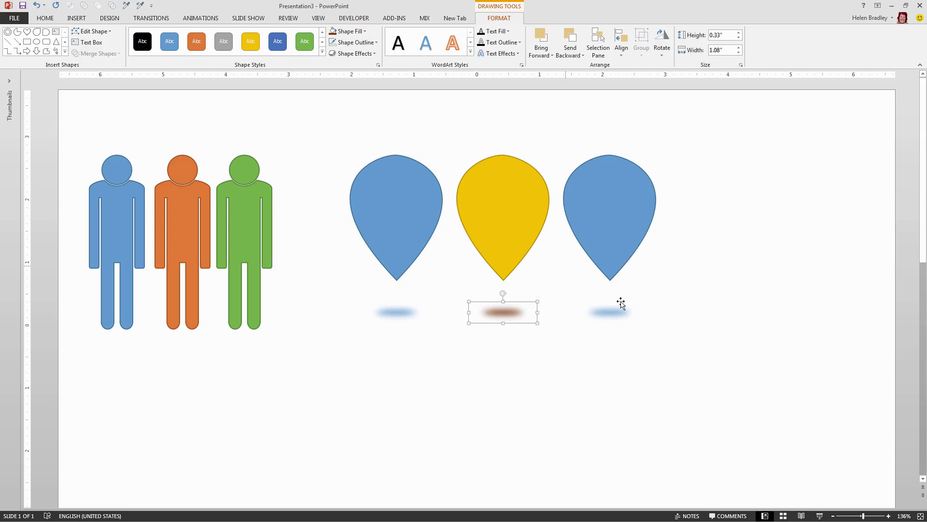
Step: Make the right teardrop green and give its shadow a green fill
{"action": "left_click", "coordinate": [592, 202]}
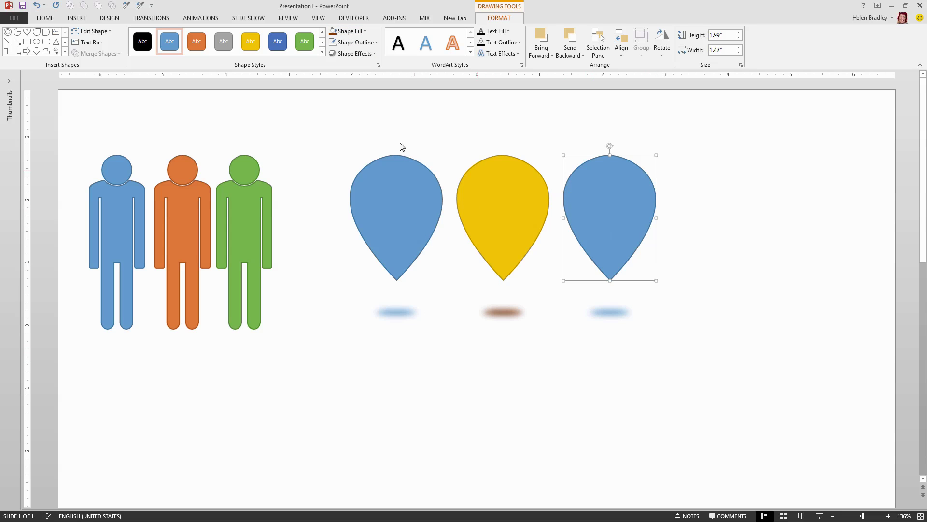
{"action": "left_click", "coordinate": [305, 42]}
{"action": "left_click", "coordinate": [610, 312]}
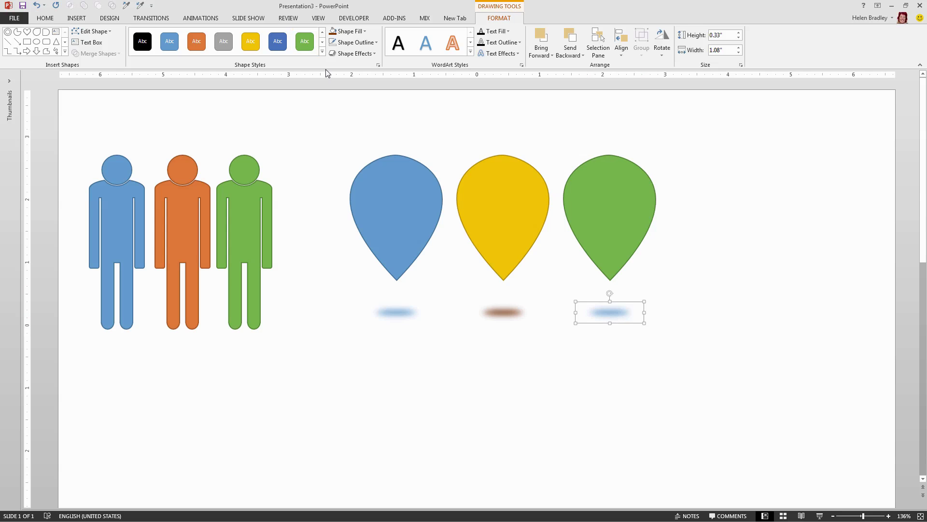
{"action": "left_click", "coordinate": [348, 31]}
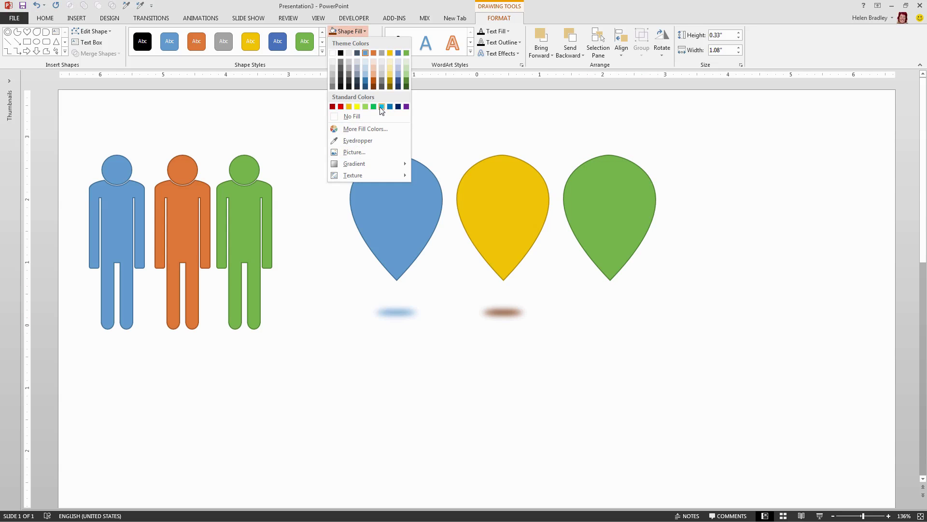
{"action": "left_click", "coordinate": [406, 86]}
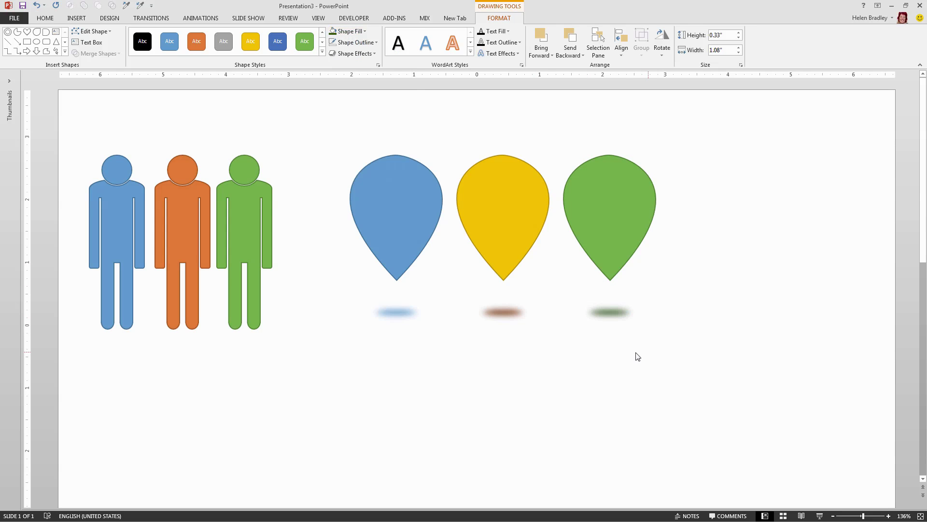
{"action": "left_click", "coordinate": [358, 259]}
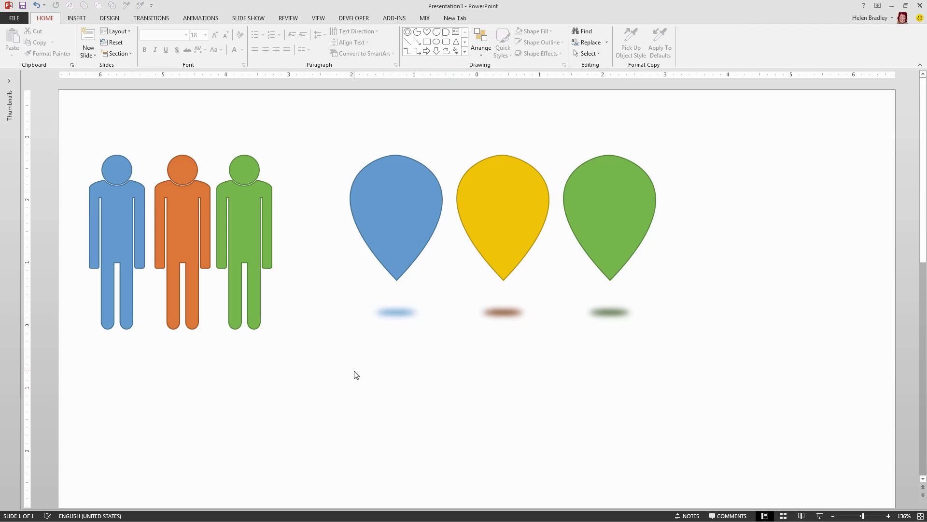
Step: Draw a pie shape from the Shapes gallery below the people icons
{"action": "scroll", "coordinate": [355, 374], "scroll_direction": "down", "scroll_amount": 2}
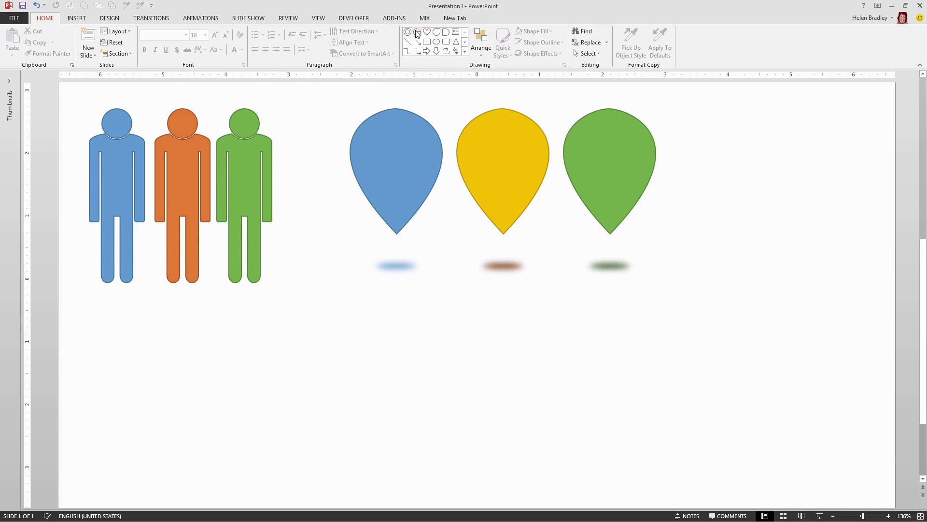
{"action": "left_click", "coordinate": [464, 52]}
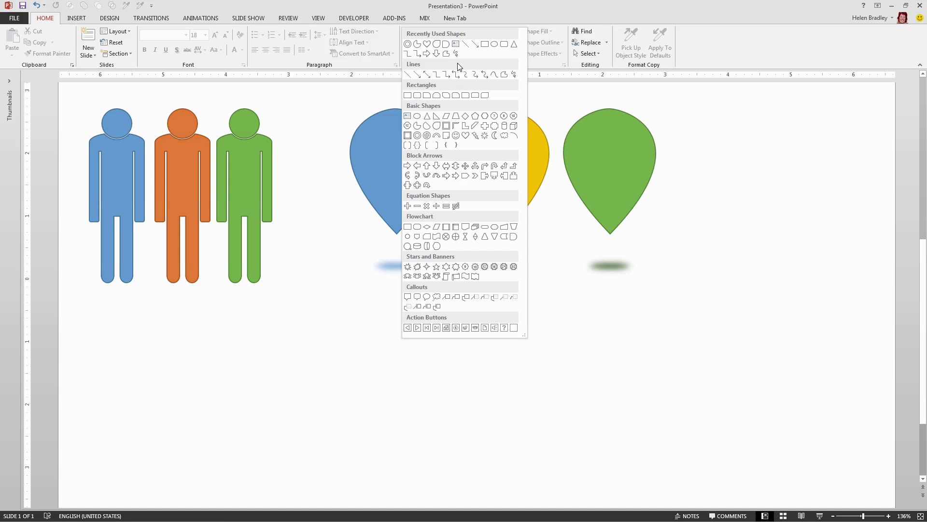
{"action": "left_click", "coordinate": [417, 125]}
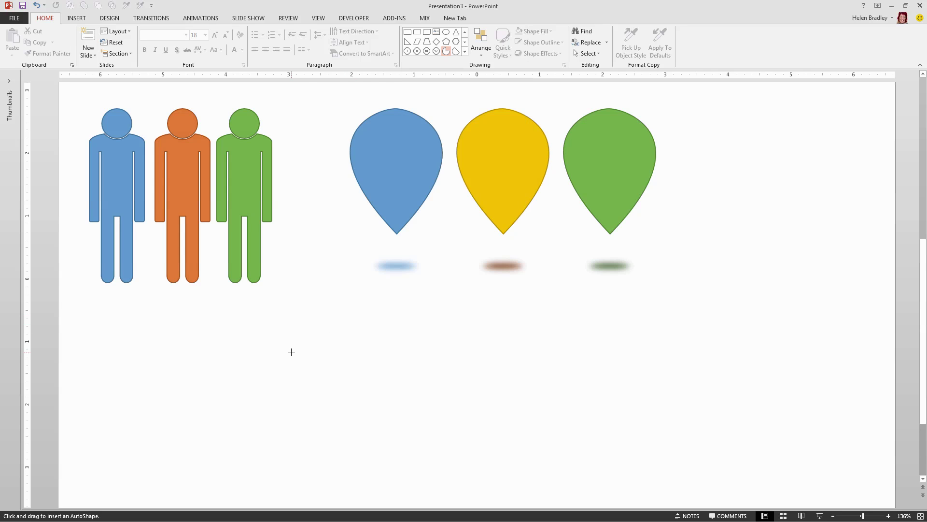
{"action": "left_click_drag", "start_coordinate": [288, 336], "coordinate": [442, 447]}
{"action": "left_click_drag", "start_coordinate": [338, 440], "coordinate": [283, 418]}
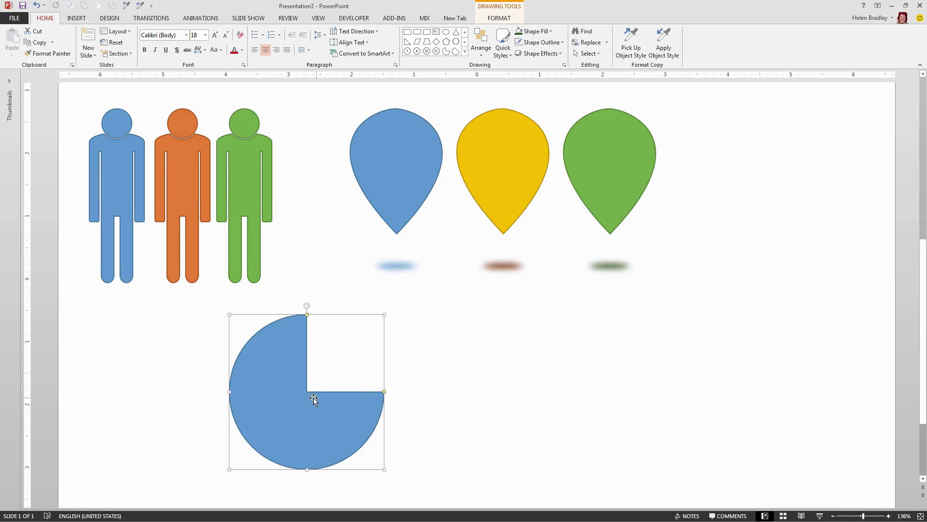
Step: Set the pie's height and width to 2.5 inches
{"action": "left_click", "coordinate": [500, 18]}
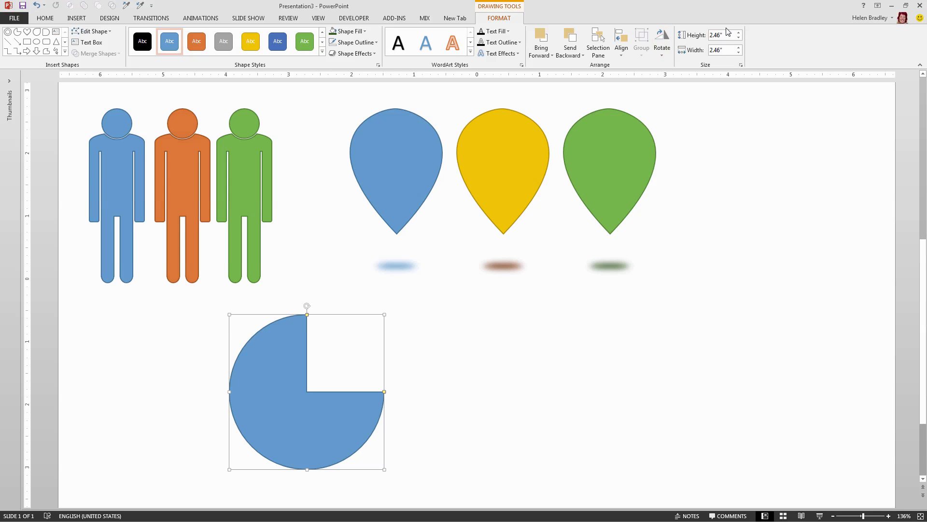
{"action": "left_click_drag", "start_coordinate": [710, 35], "coordinate": [734, 37]}
{"action": "type", "text": "2.5"}
{"action": "left_click", "coordinate": [717, 51]}
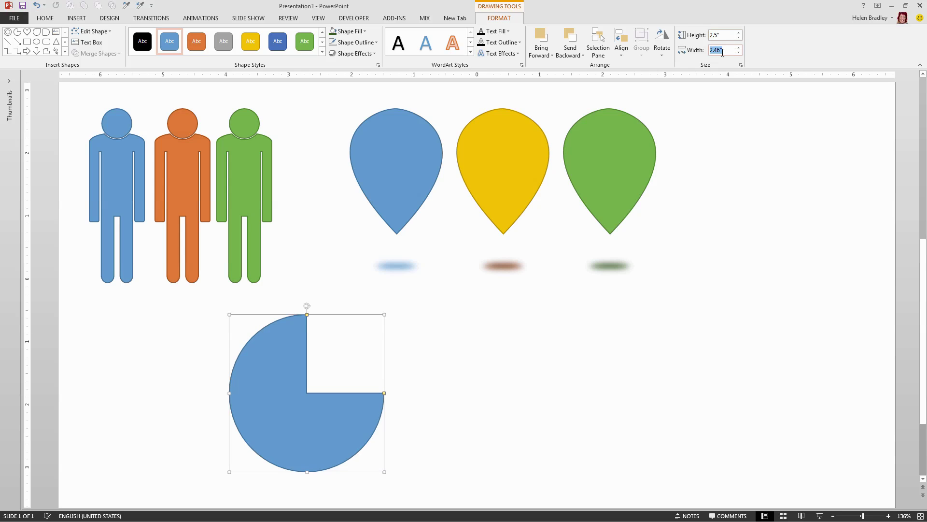
{"action": "type", "text": "2.5"}
{"action": "key", "text": "Return"}
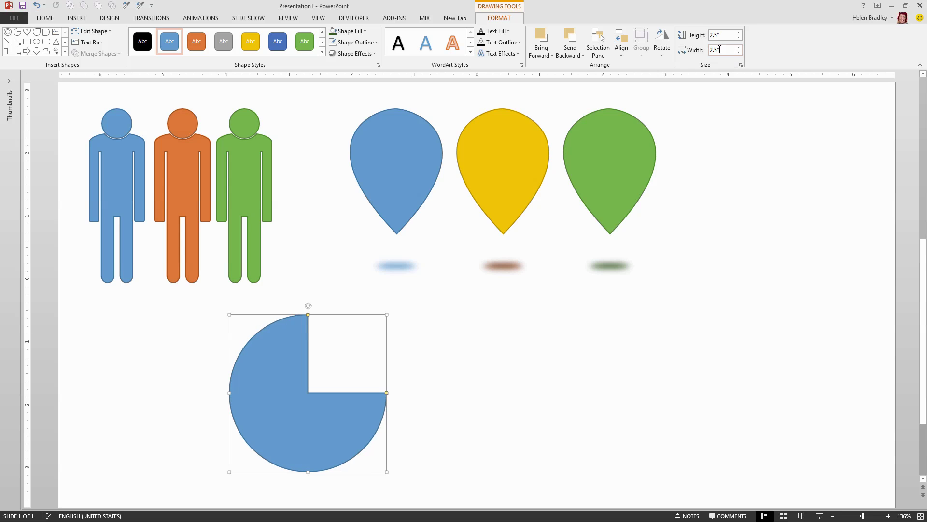
{"action": "left_click", "coordinate": [559, 405]}
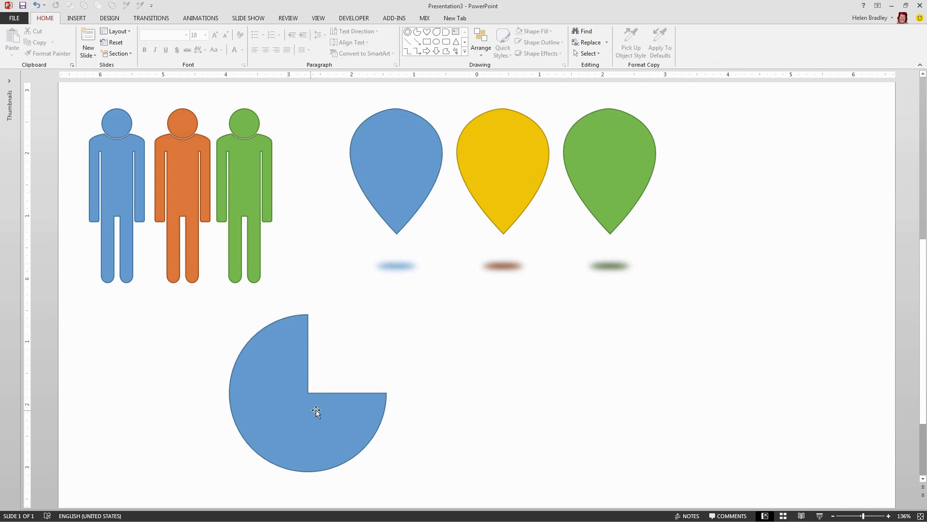
Step: Draw a 2.5 by 2.5 inch circle and place it exactly over the pie
{"action": "left_click", "coordinate": [437, 45]}
{"action": "left_click_drag", "start_coordinate": [432, 320], "coordinate": [597, 487]}
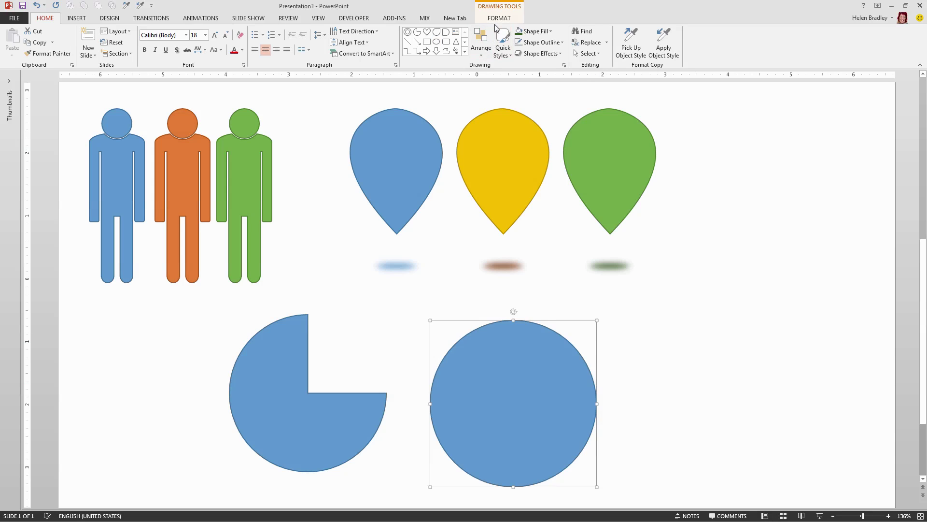
{"action": "left_click", "coordinate": [498, 19]}
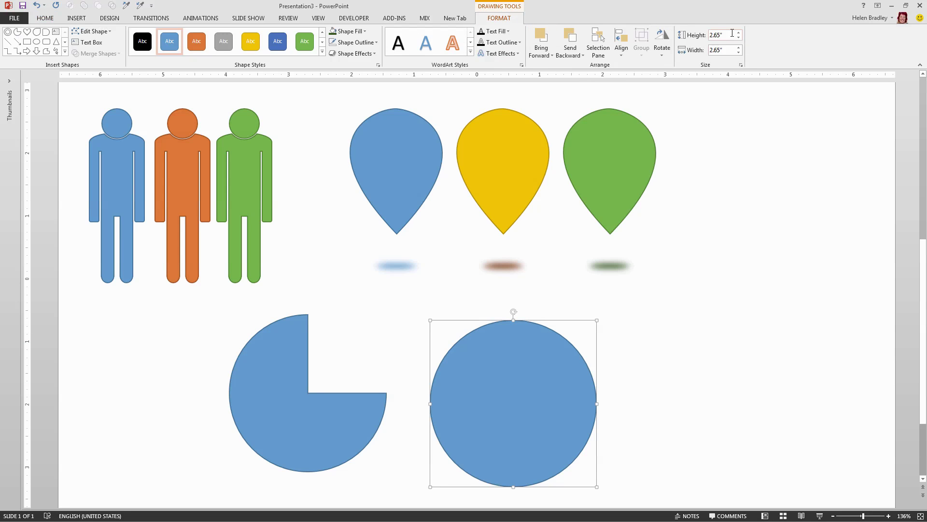
{"action": "left_click", "coordinate": [711, 35]}
{"action": "type", "text": "2.5"}
{"action": "left_click", "coordinate": [726, 51]}
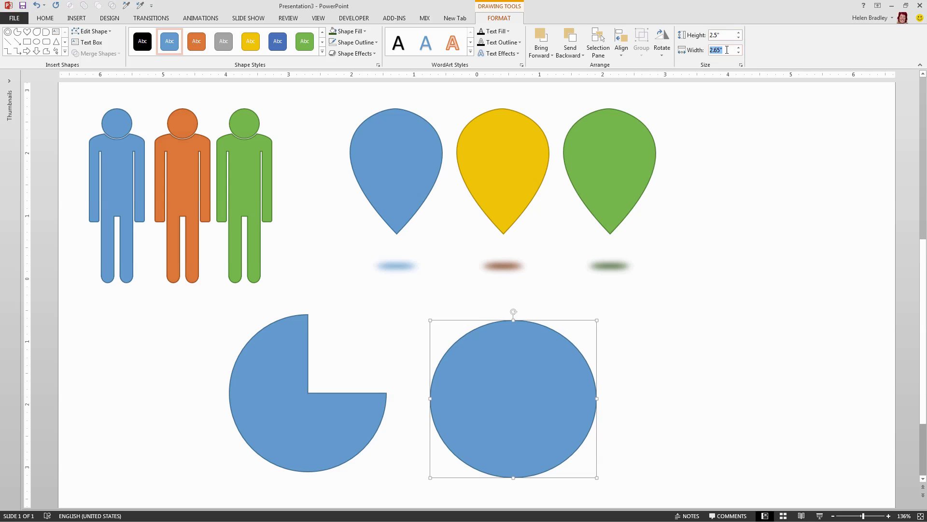
{"action": "type", "text": "2.5"}
{"action": "left_click", "coordinate": [706, 248]}
{"action": "left_click_drag", "start_coordinate": [488, 390], "coordinate": [298, 389]}
{"action": "left_click", "coordinate": [420, 421]}
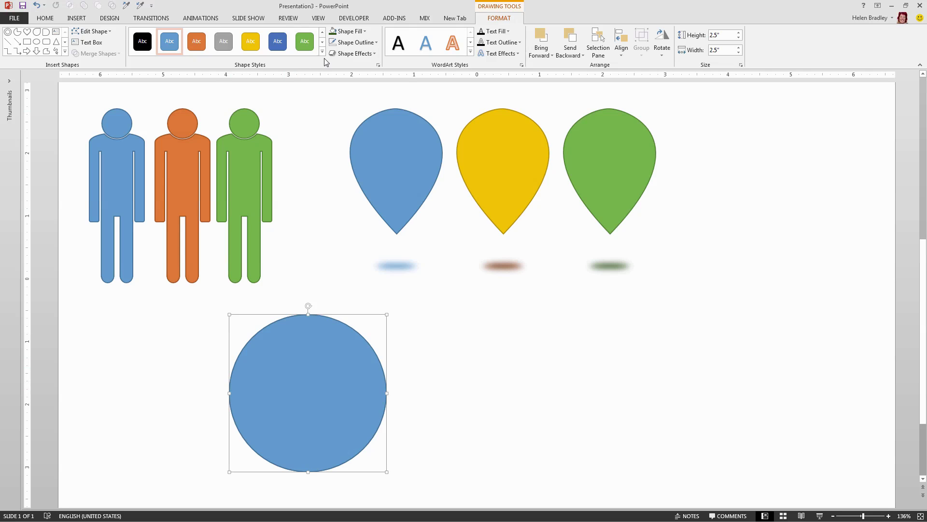
Step: Give the circle a 6 pt outline and no fill so the pie shows through
{"action": "left_click", "coordinate": [343, 43]}
{"action": "mouse_move", "coordinate": [365, 163]}
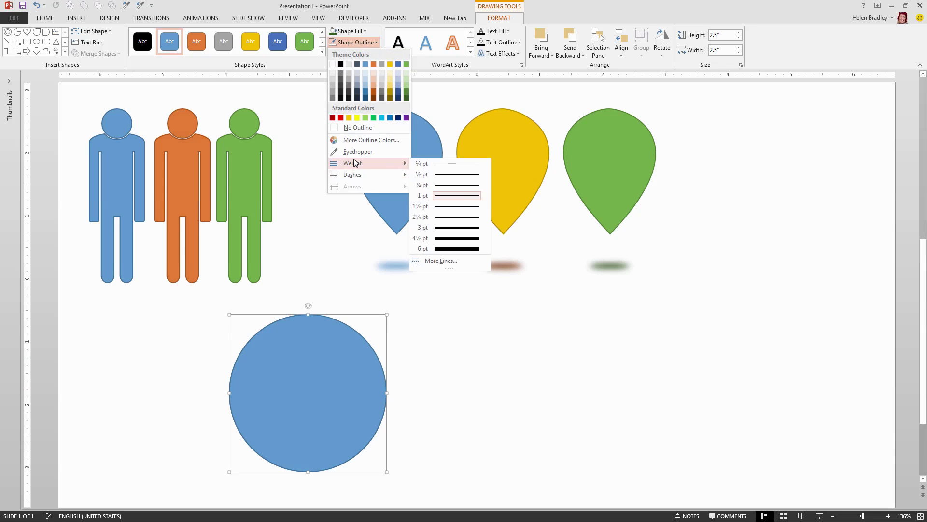
{"action": "left_click", "coordinate": [449, 249]}
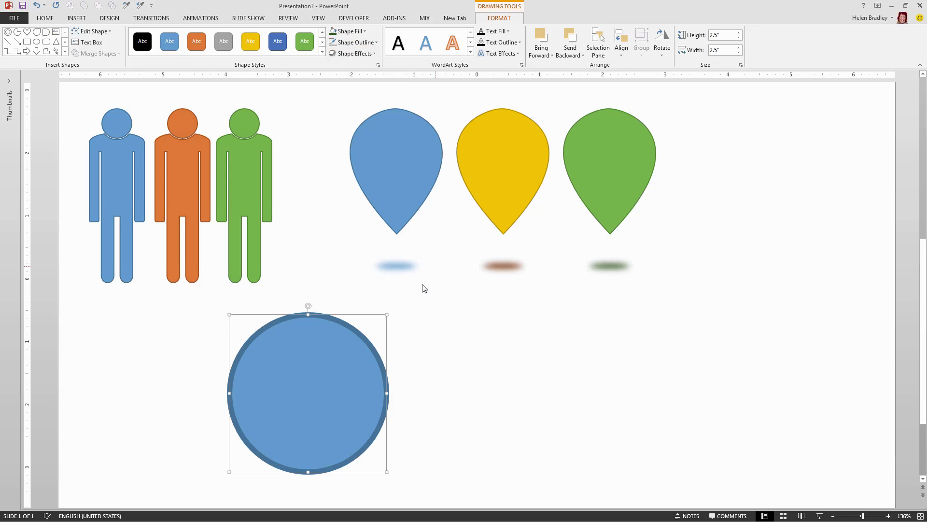
{"action": "left_click", "coordinate": [348, 30]}
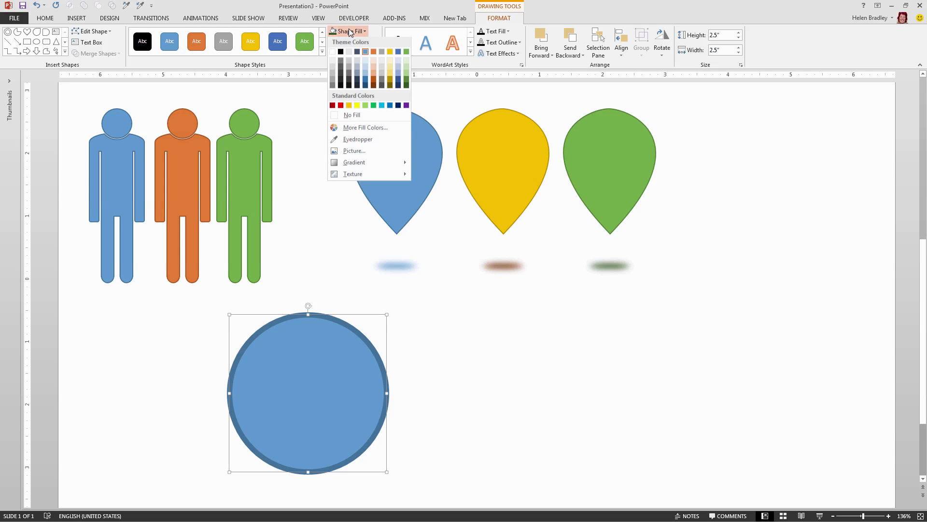
{"action": "key", "text": "Escape"}
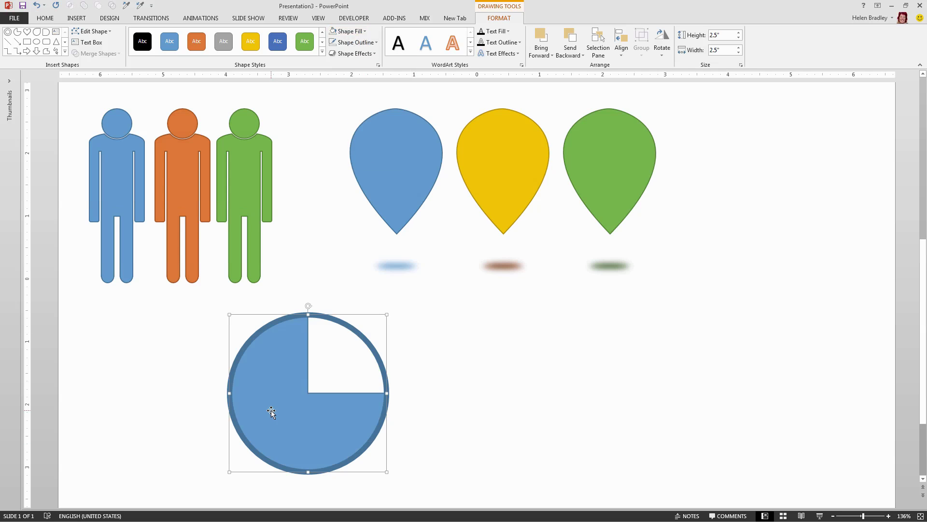
{"action": "left_click", "coordinate": [317, 332]}
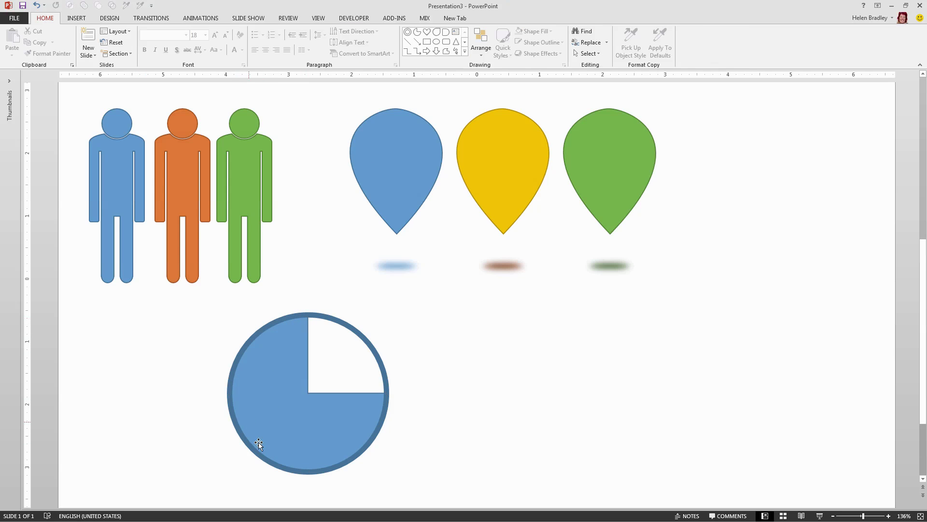
{"action": "double_click", "coordinate": [280, 398]}
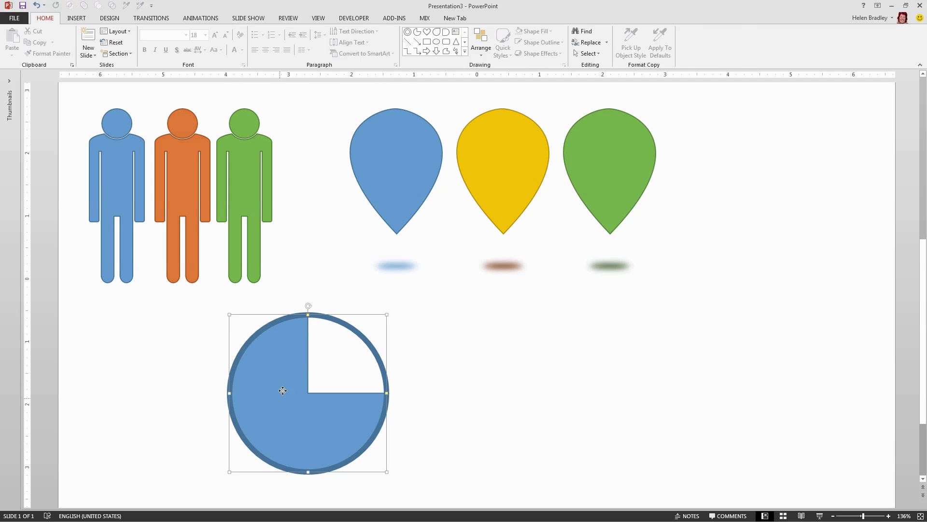
{"action": "left_click", "coordinate": [356, 42]}
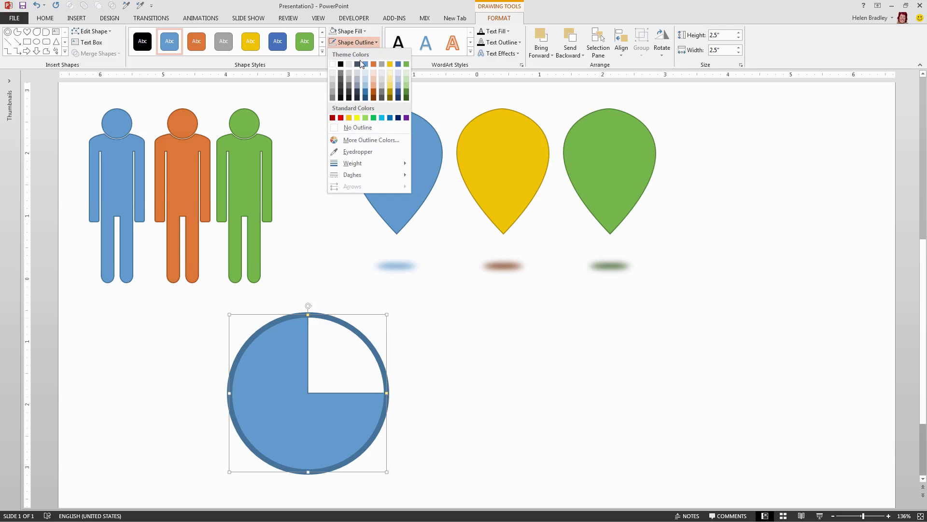
{"action": "key", "text": "Escape"}
{"action": "left_click", "coordinate": [458, 423]}
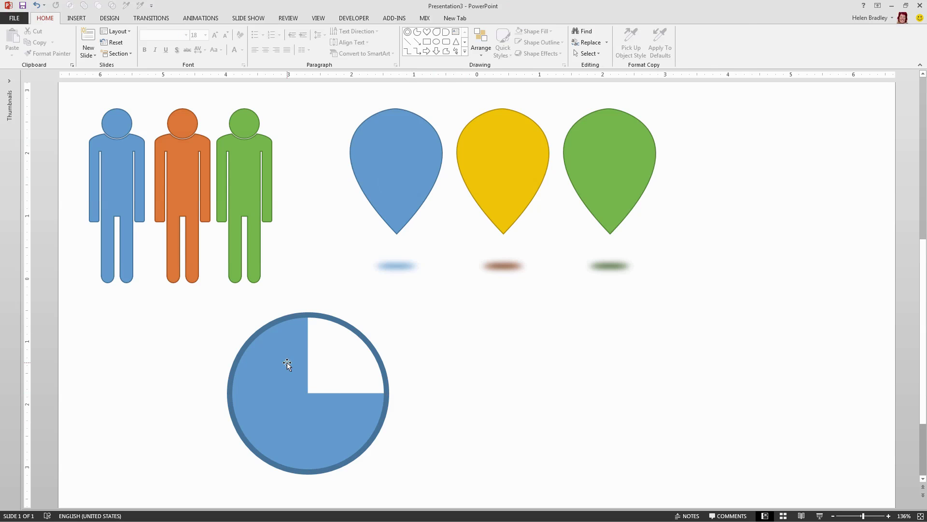
Step: Widen the circle's outline to about 12.5 pt in the line formatting settings
{"action": "left_click", "coordinate": [289, 321]}
{"action": "left_click", "coordinate": [425, 437]}
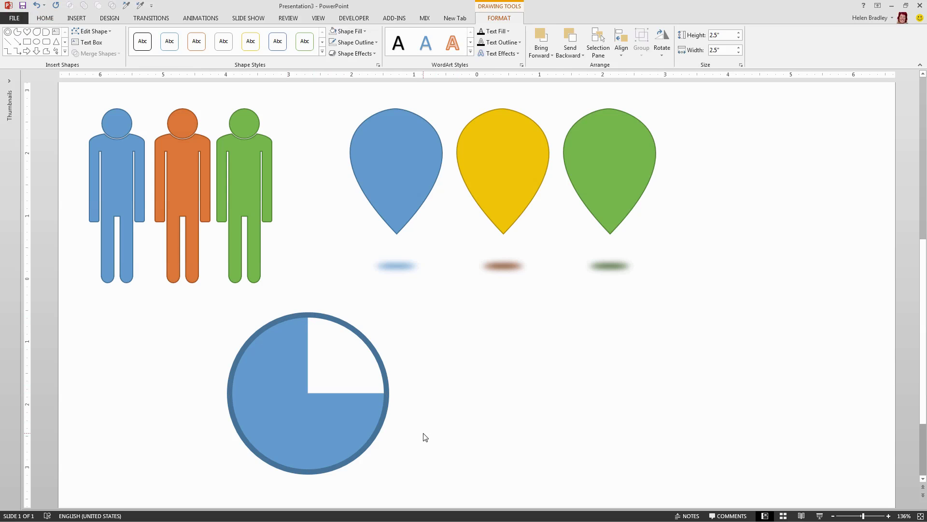
{"action": "left_click", "coordinate": [388, 394]}
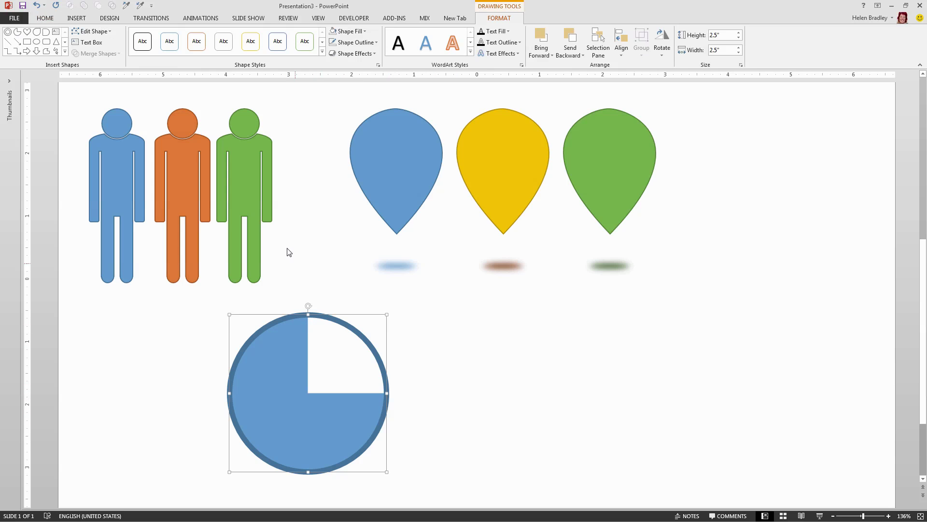
{"action": "left_click", "coordinate": [355, 42]}
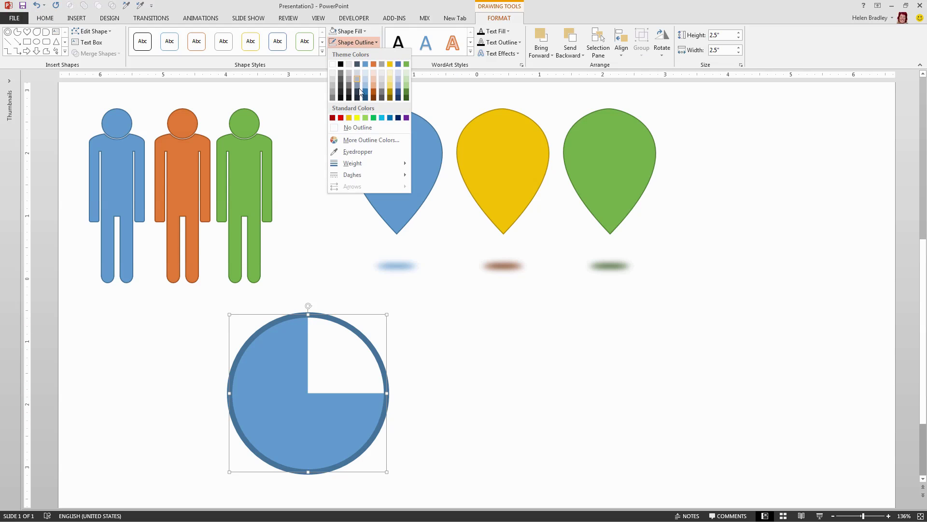
{"action": "mouse_move", "coordinate": [361, 163]}
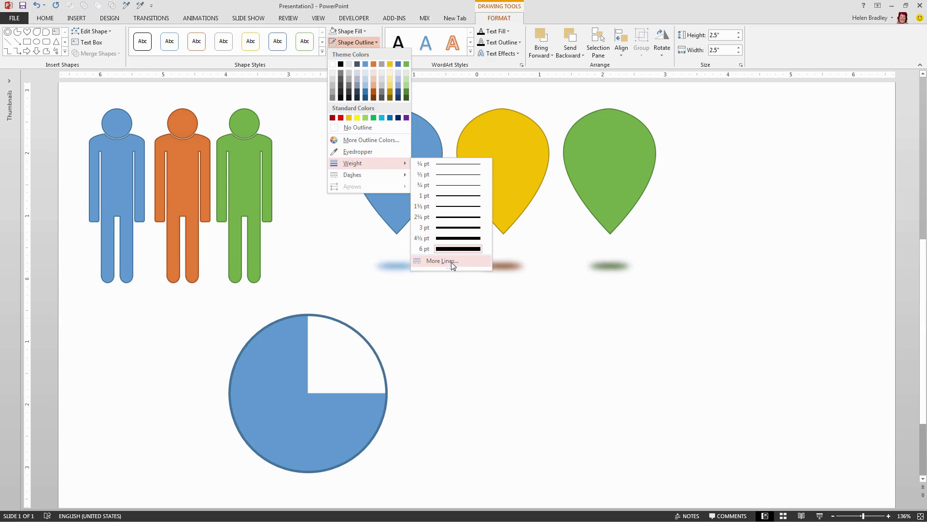
{"action": "left_click", "coordinate": [443, 261]}
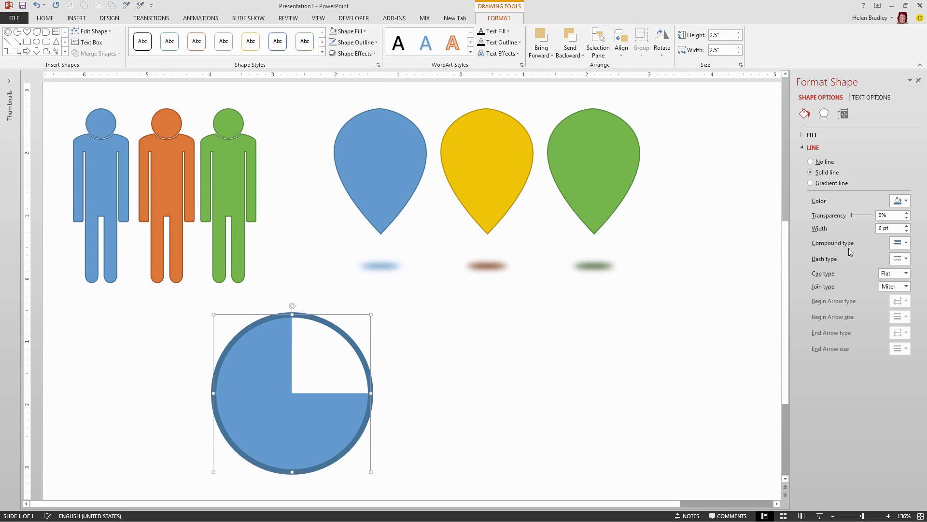
{"action": "left_click", "coordinate": [907, 226]}
{"action": "left_click", "coordinate": [906, 226]}
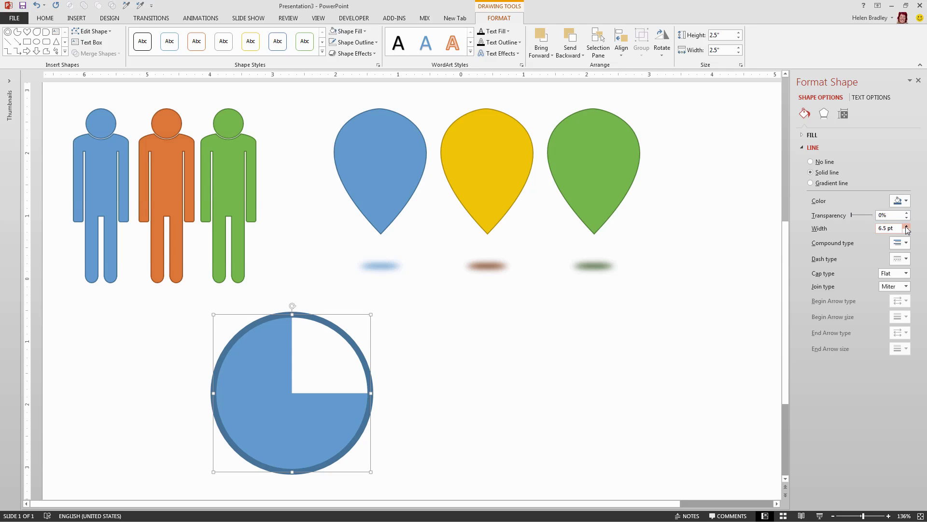
{"action": "left_click", "coordinate": [906, 226]}
{"action": "left_click", "coordinate": [906, 226]}
{"action": "left_click", "coordinate": [906, 226]}
{"action": "left_click", "coordinate": [906, 226]}
{"action": "left_click", "coordinate": [906, 226]}
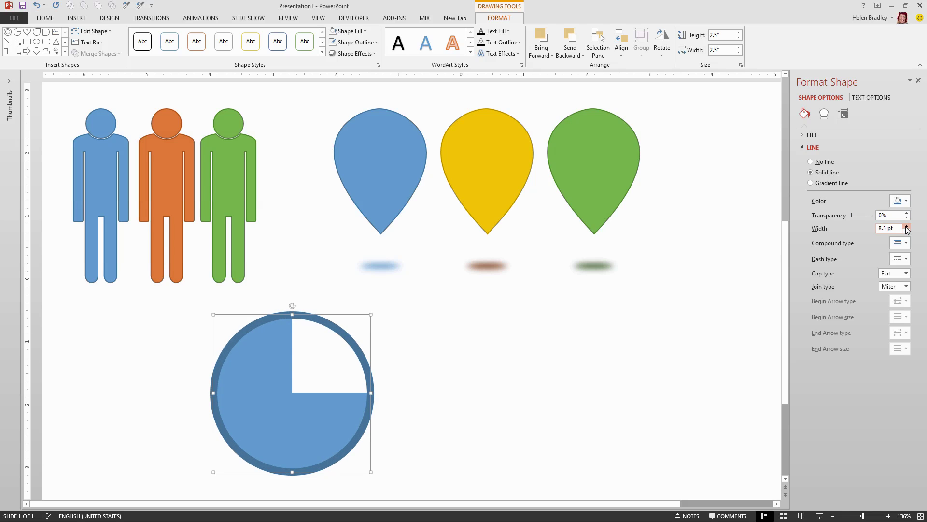
{"action": "left_click", "coordinate": [906, 226]}
{"action": "left_click", "coordinate": [906, 226]}
{"action": "left_click", "coordinate": [906, 226]}
{"action": "left_click", "coordinate": [906, 226]}
{"action": "left_click", "coordinate": [907, 226]}
{"action": "left_click", "coordinate": [906, 226]}
{"action": "left_click", "coordinate": [906, 226]}
{"action": "left_click", "coordinate": [907, 226]}
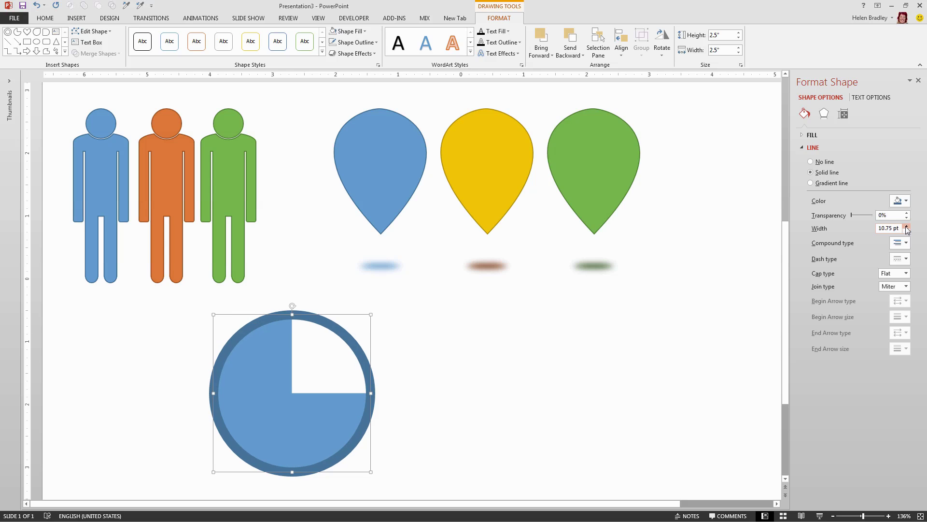
{"action": "left_click", "coordinate": [907, 226]}
{"action": "left_click", "coordinate": [906, 226]}
{"action": "left_click", "coordinate": [907, 226]}
{"action": "left_click", "coordinate": [907, 226]}
{"action": "left_click", "coordinate": [907, 226]}
{"action": "left_click", "coordinate": [907, 226]}
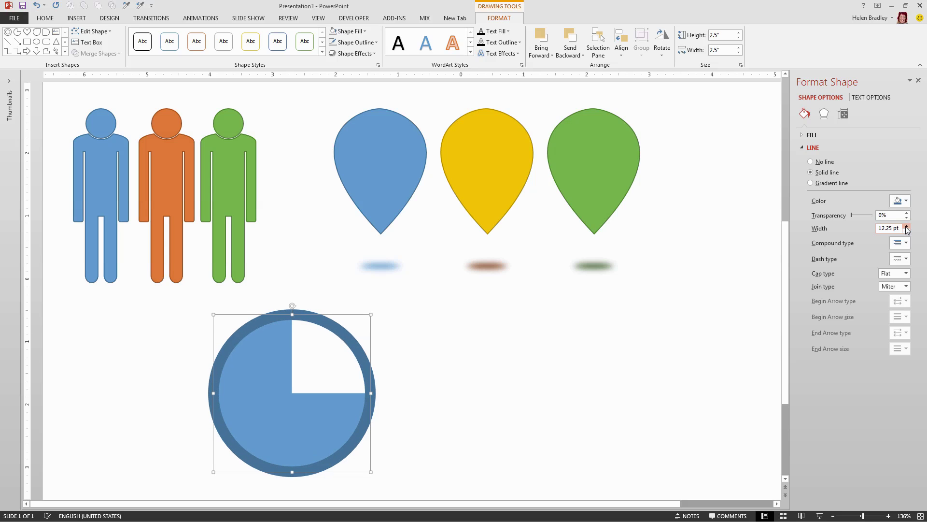
Step: Recolour the ring's outline light green
{"action": "left_click", "coordinate": [529, 447]}
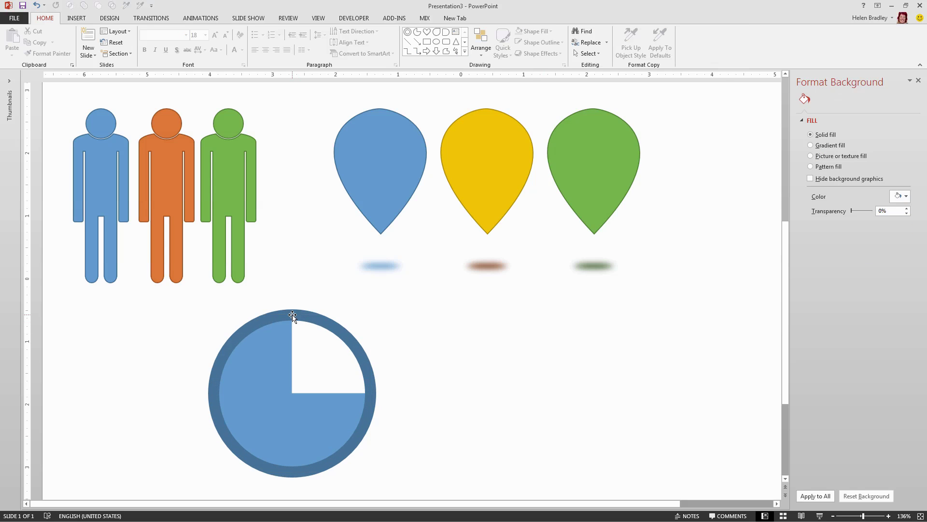
{"action": "left_click", "coordinate": [338, 386]}
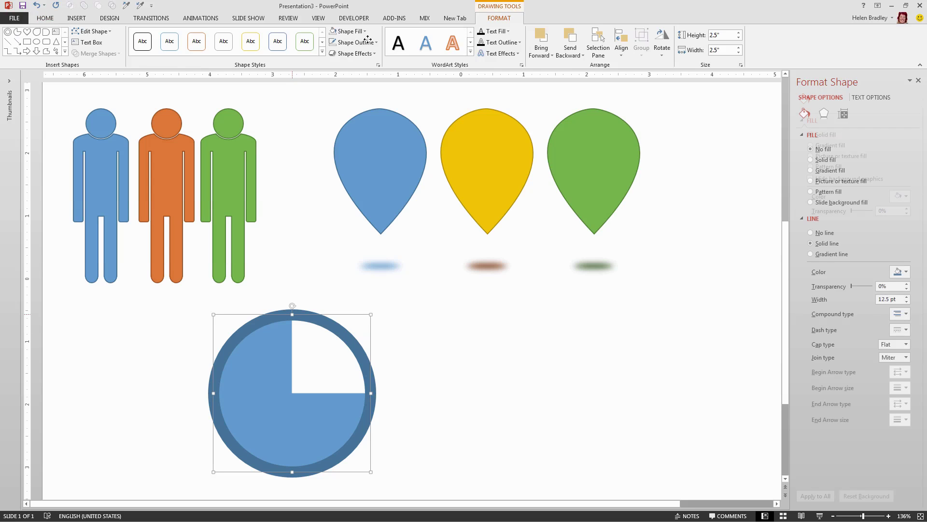
{"action": "left_click", "coordinate": [356, 42]}
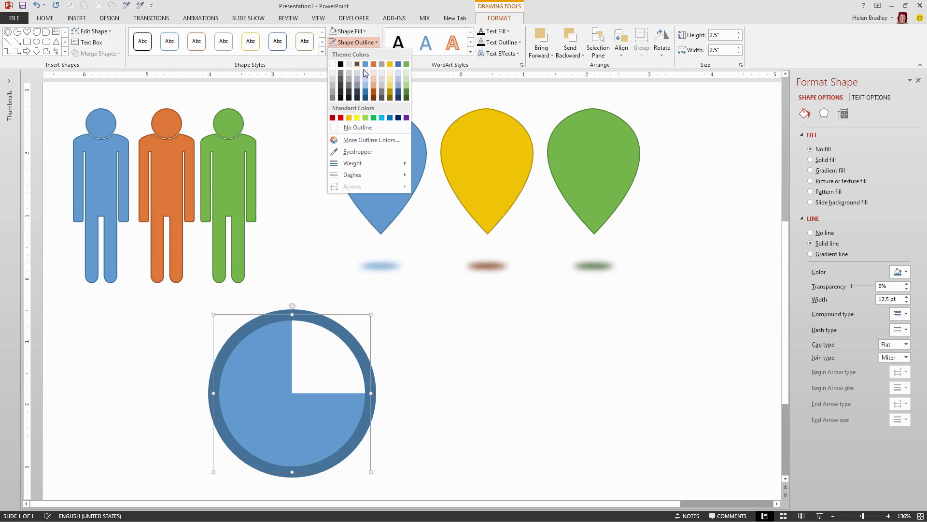
{"action": "left_click", "coordinate": [407, 86]}
Step: Group the pie and its green ring into one object
{"action": "left_click", "coordinate": [509, 429]}
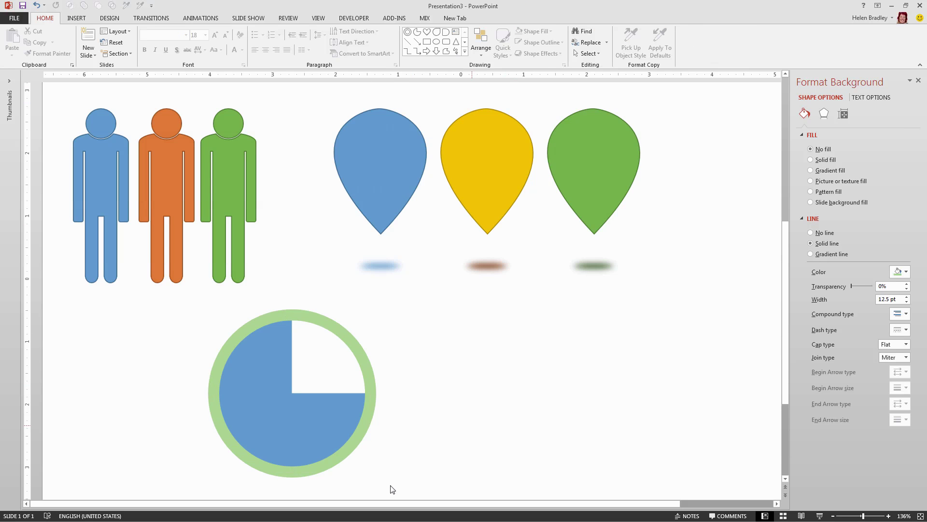
{"action": "left_click_drag", "start_coordinate": [141, 298], "coordinate": [381, 484]}
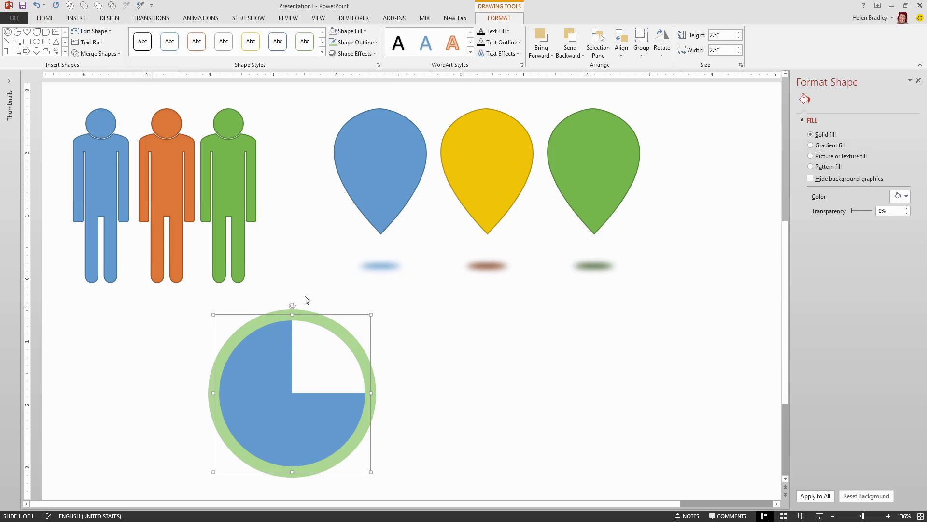
{"action": "left_click", "coordinate": [423, 486]}
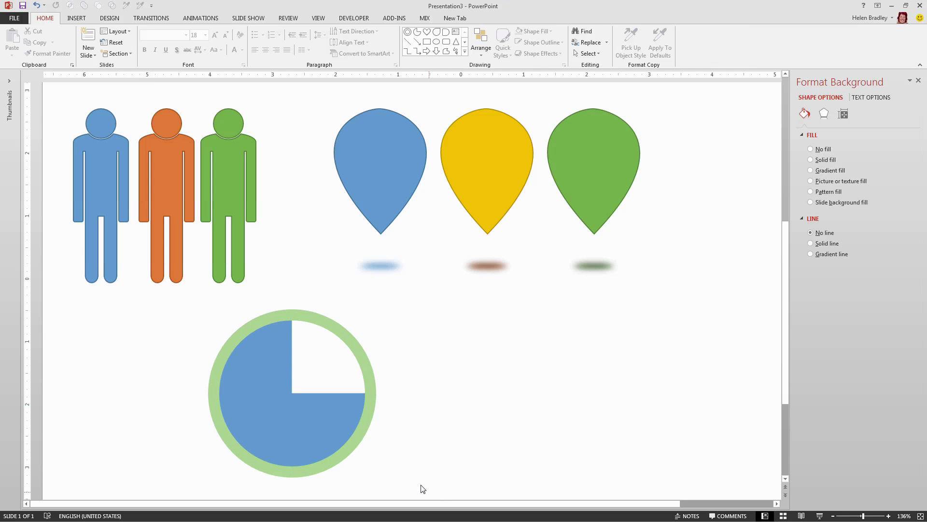
{"action": "left_click_drag", "start_coordinate": [161, 300], "coordinate": [413, 493]}
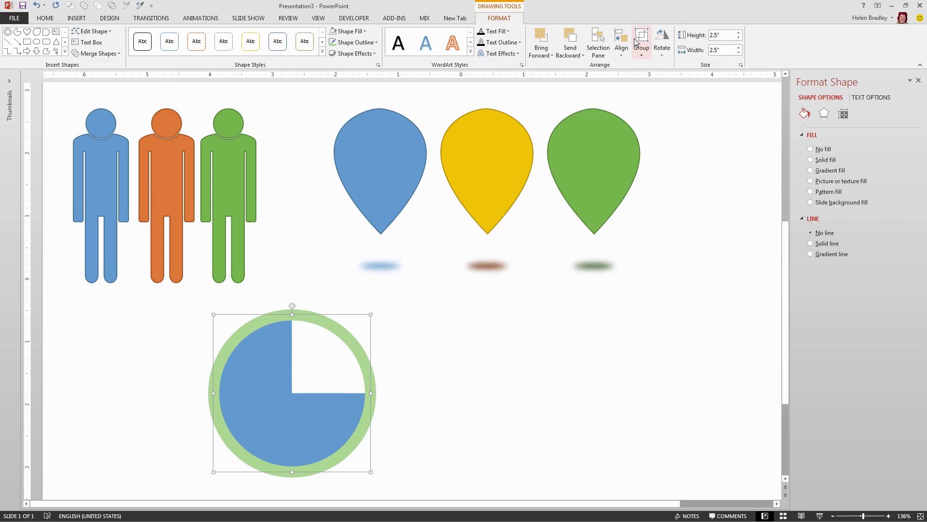
{"action": "left_click", "coordinate": [642, 51]}
{"action": "left_click", "coordinate": [656, 65]}
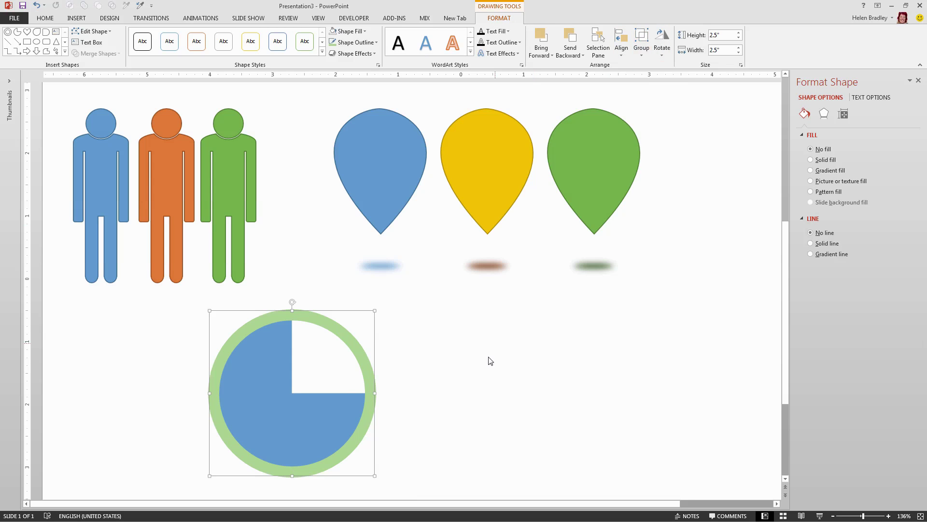
{"action": "left_click", "coordinate": [488, 383]}
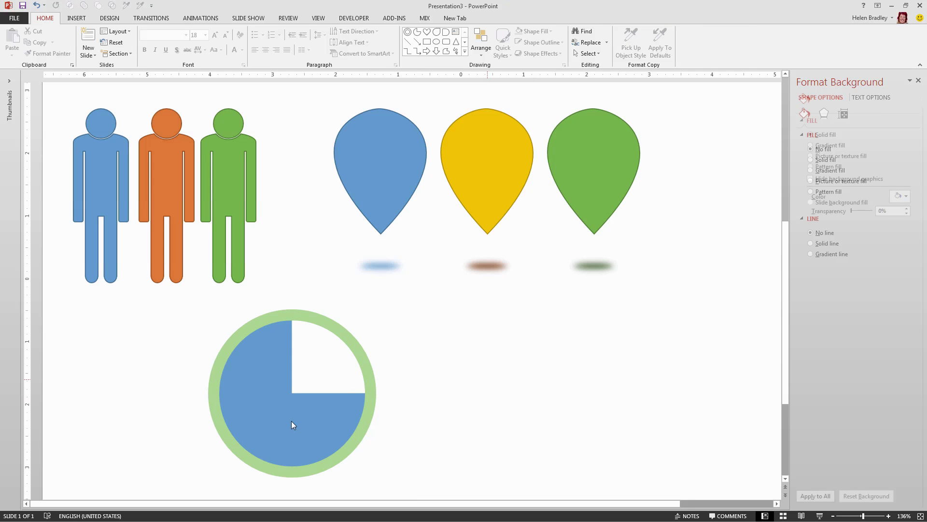
Step: Reposition the pie chart group and copy it to make three ringed pies
{"action": "left_click_drag", "start_coordinate": [235, 429], "coordinate": [346, 420]}
{"action": "left_click", "coordinate": [421, 406]}
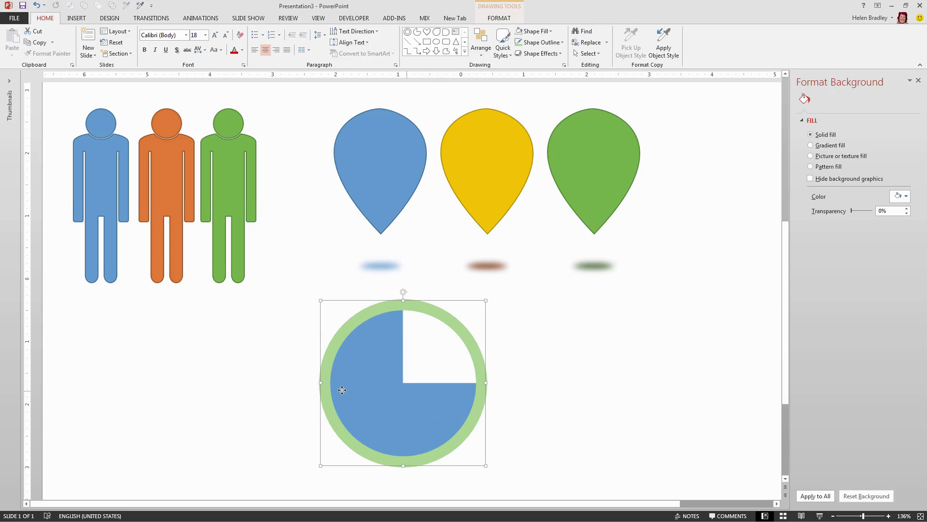
{"action": "left_click_drag", "start_coordinate": [220, 405], "coordinate": [586, 443]}
Step: Align the three pie charts by their tops and distribute them horizontally
{"action": "left_click", "coordinate": [373, 414], "text": "shift"}
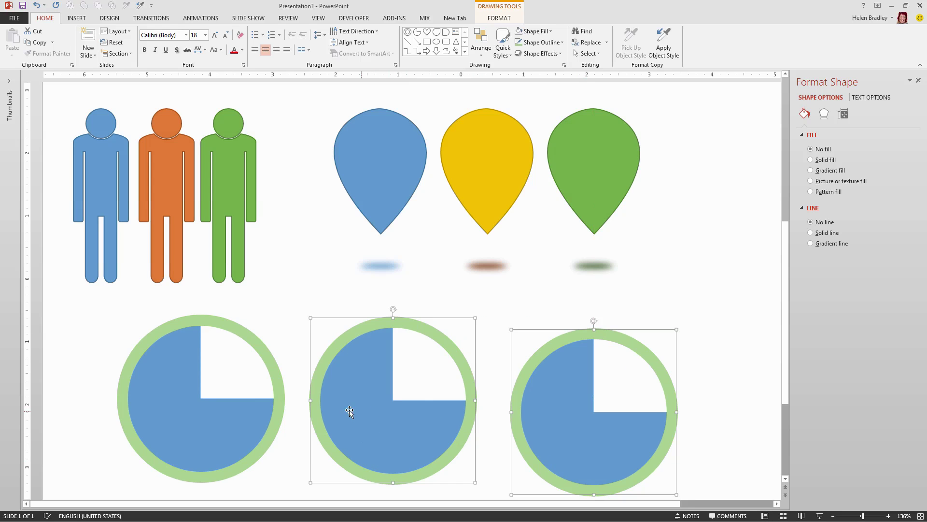
{"action": "left_click", "coordinate": [205, 411], "text": "shift"}
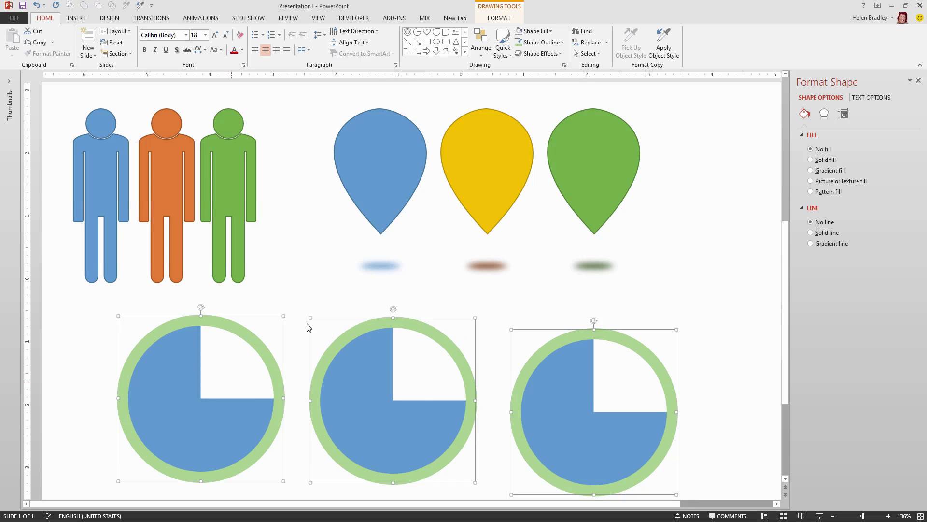
{"action": "left_click", "coordinate": [499, 18]}
{"action": "left_click", "coordinate": [622, 43]}
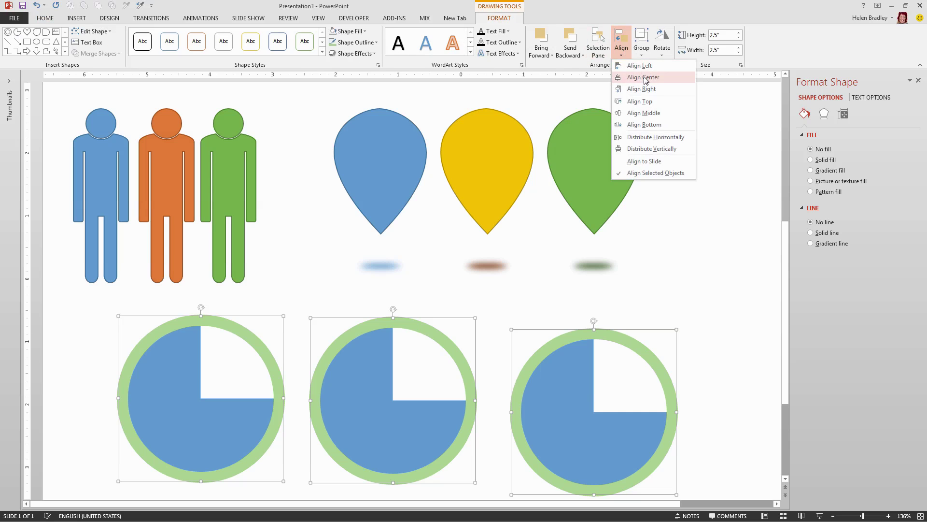
{"action": "left_click", "coordinate": [647, 101]}
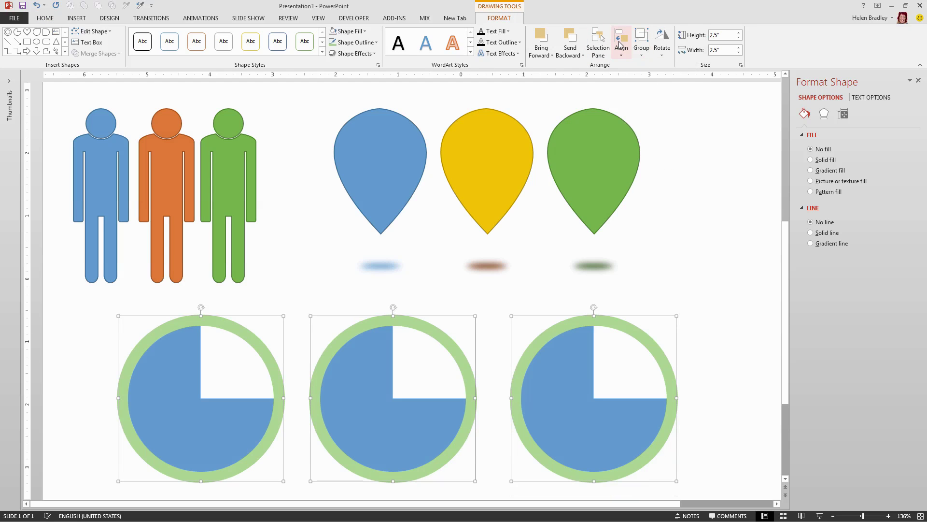
{"action": "left_click", "coordinate": [620, 44]}
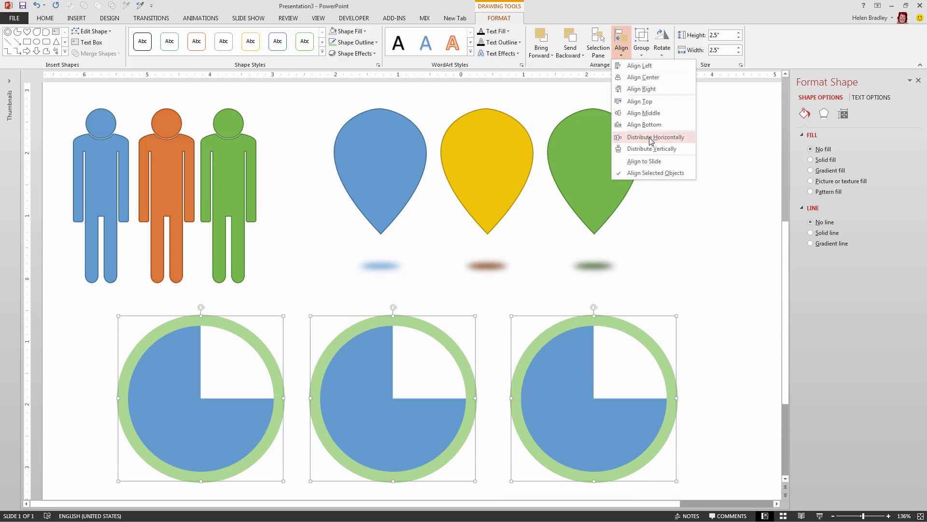
{"action": "left_click", "coordinate": [652, 138]}
{"action": "left_click", "coordinate": [763, 360]}
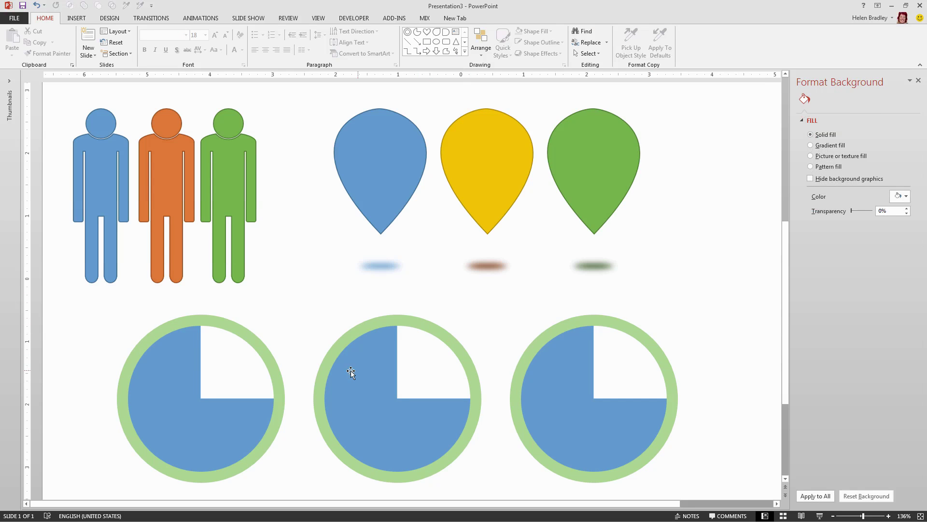
Step: Shrink the middle chart's pie to a small wedge
{"action": "left_click", "coordinate": [362, 400]}
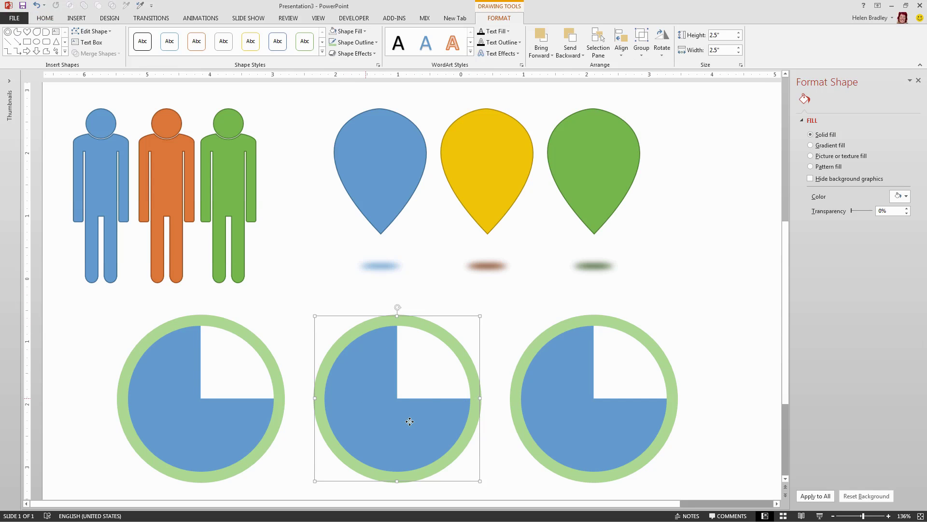
{"action": "left_click", "coordinate": [392, 355]}
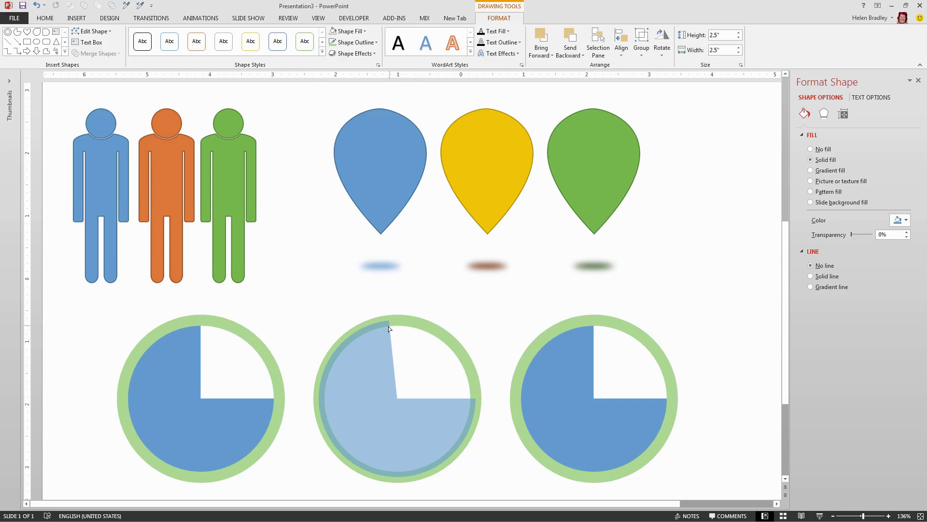
{"action": "left_click_drag", "start_coordinate": [389, 326], "coordinate": [402, 423]}
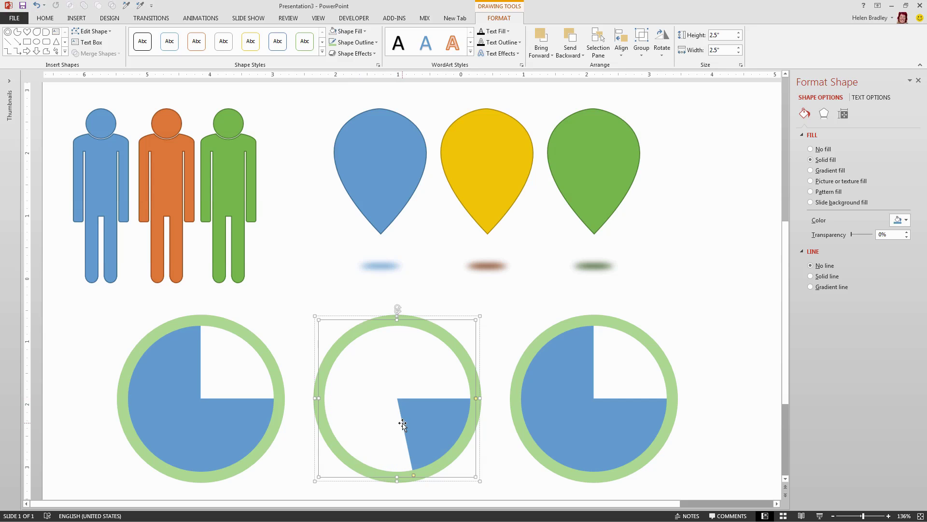
Step: Reduce the right chart's pie slice to just over half
{"action": "left_click", "coordinate": [578, 404]}
{"action": "left_click", "coordinate": [588, 356]}
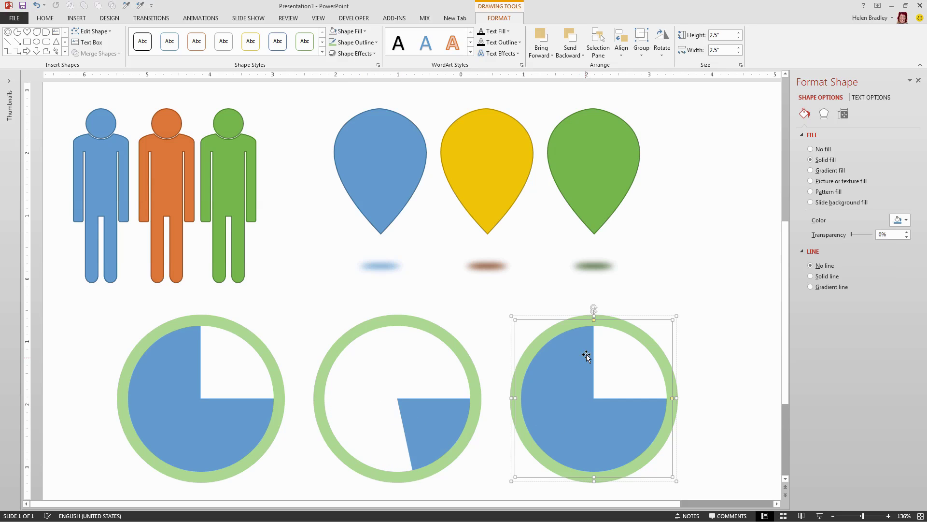
{"action": "left_click_drag", "start_coordinate": [593, 321], "coordinate": [569, 384]}
{"action": "left_click", "coordinate": [707, 446]}
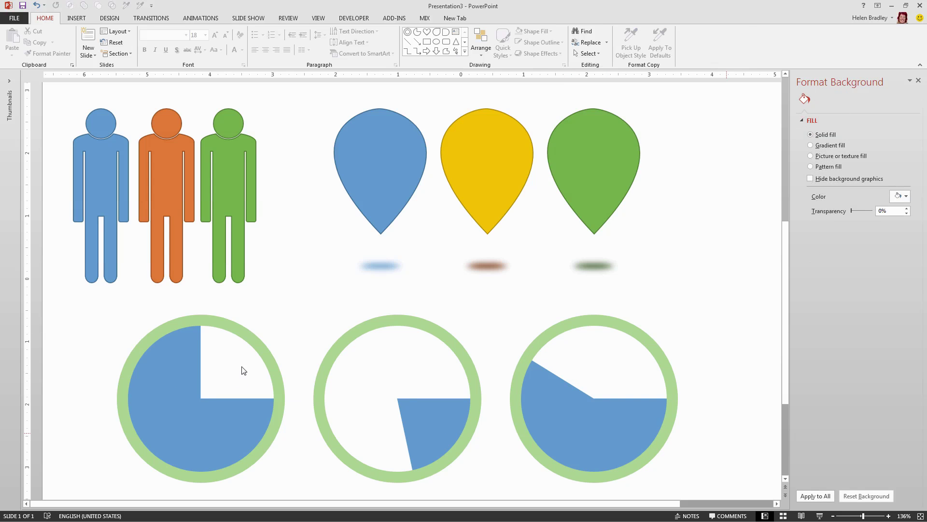